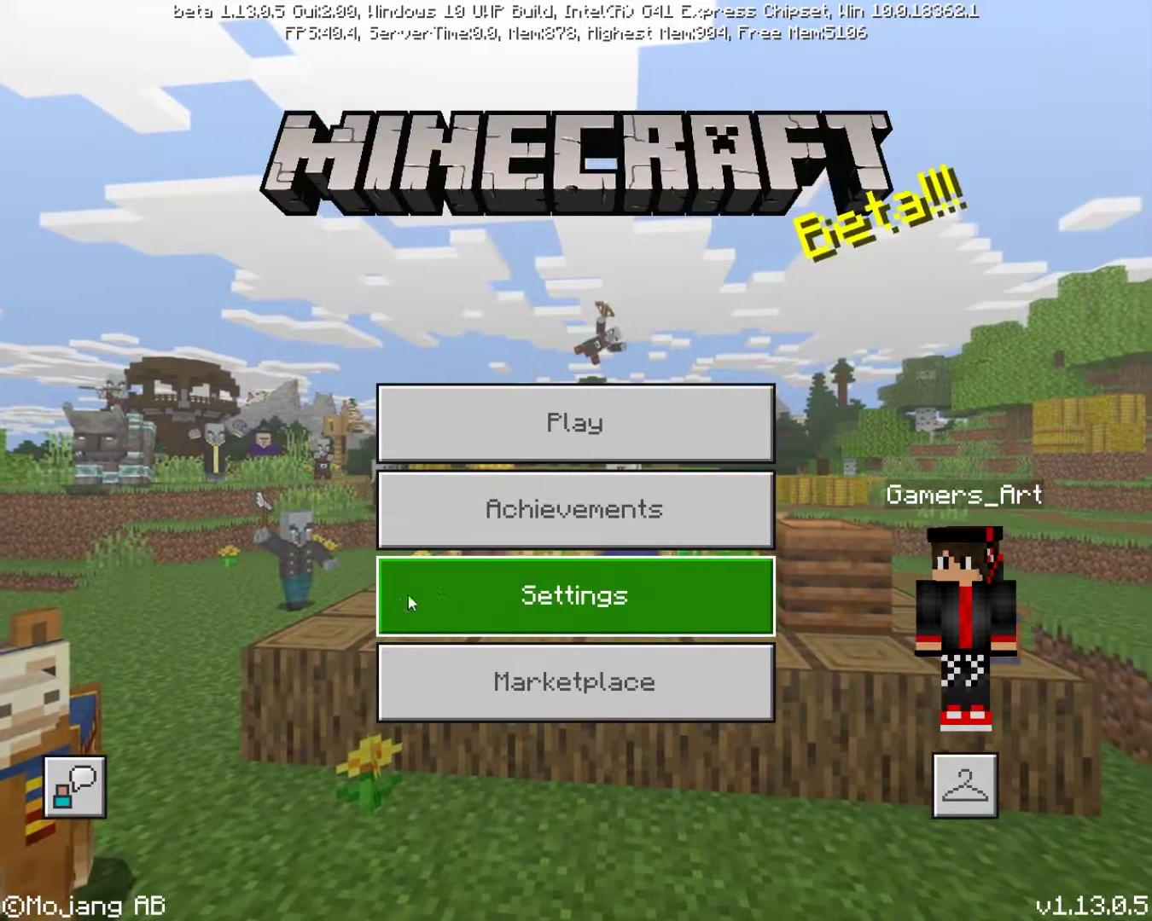
Step: Review the current video settings, including graphics toggles, render distance and anti-aliasing, and leave the settings
click(478, 597)
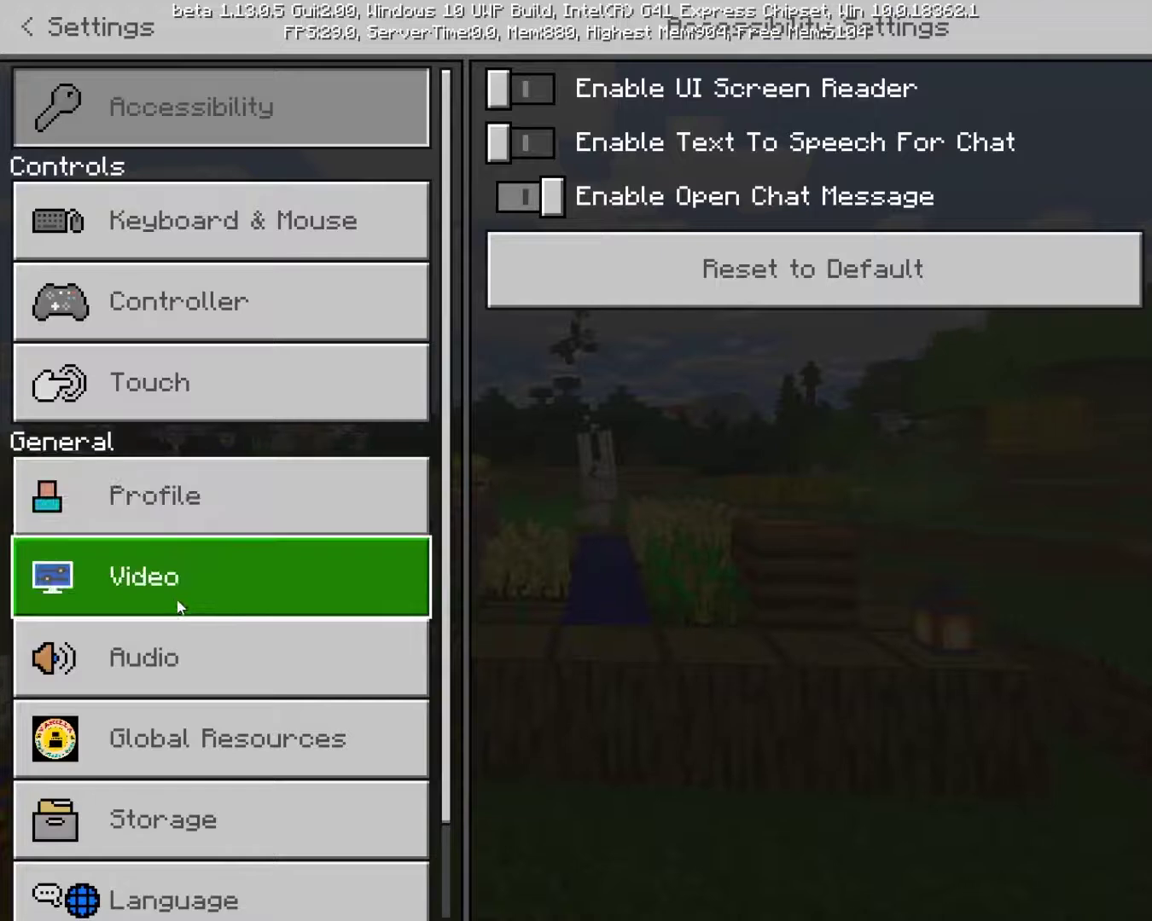
click(167, 605)
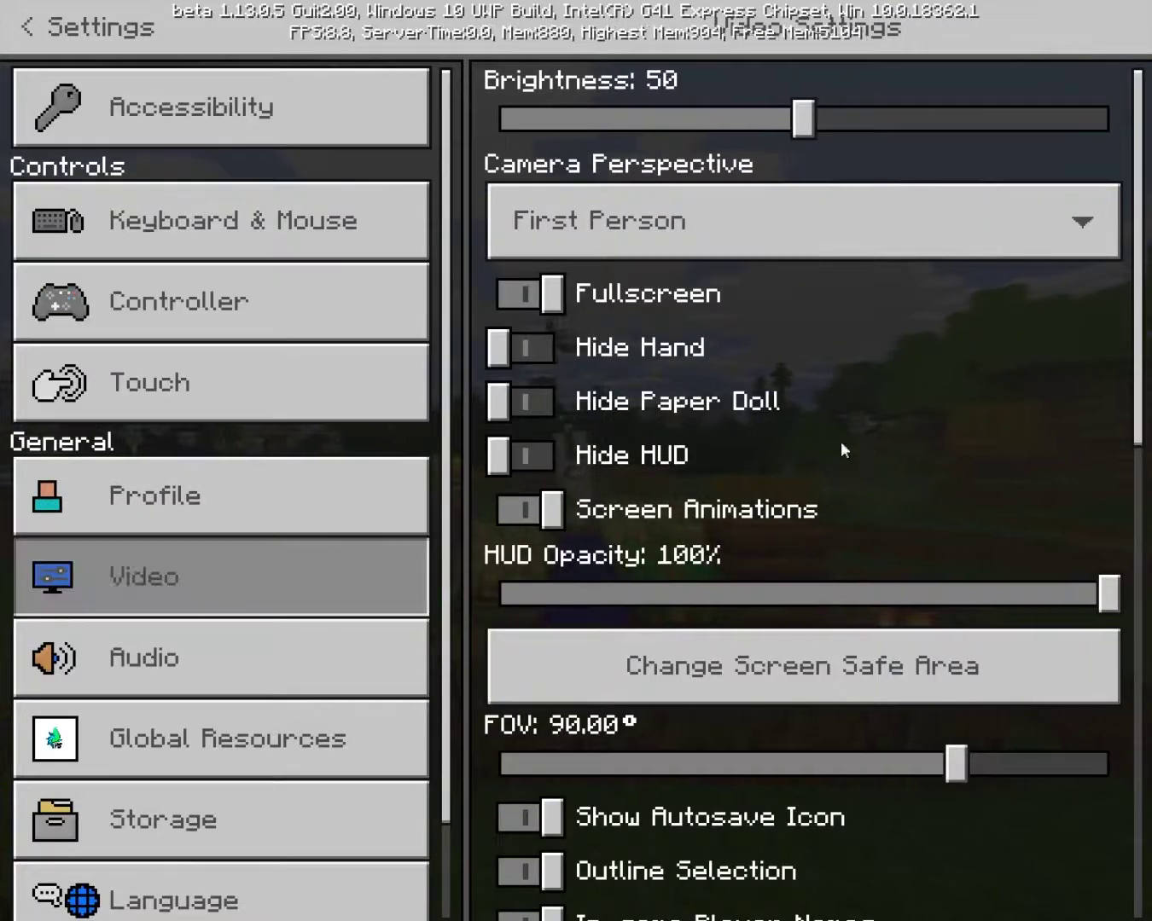
scroll(818, 481, down, 3)
scroll(793, 466, down, 5)
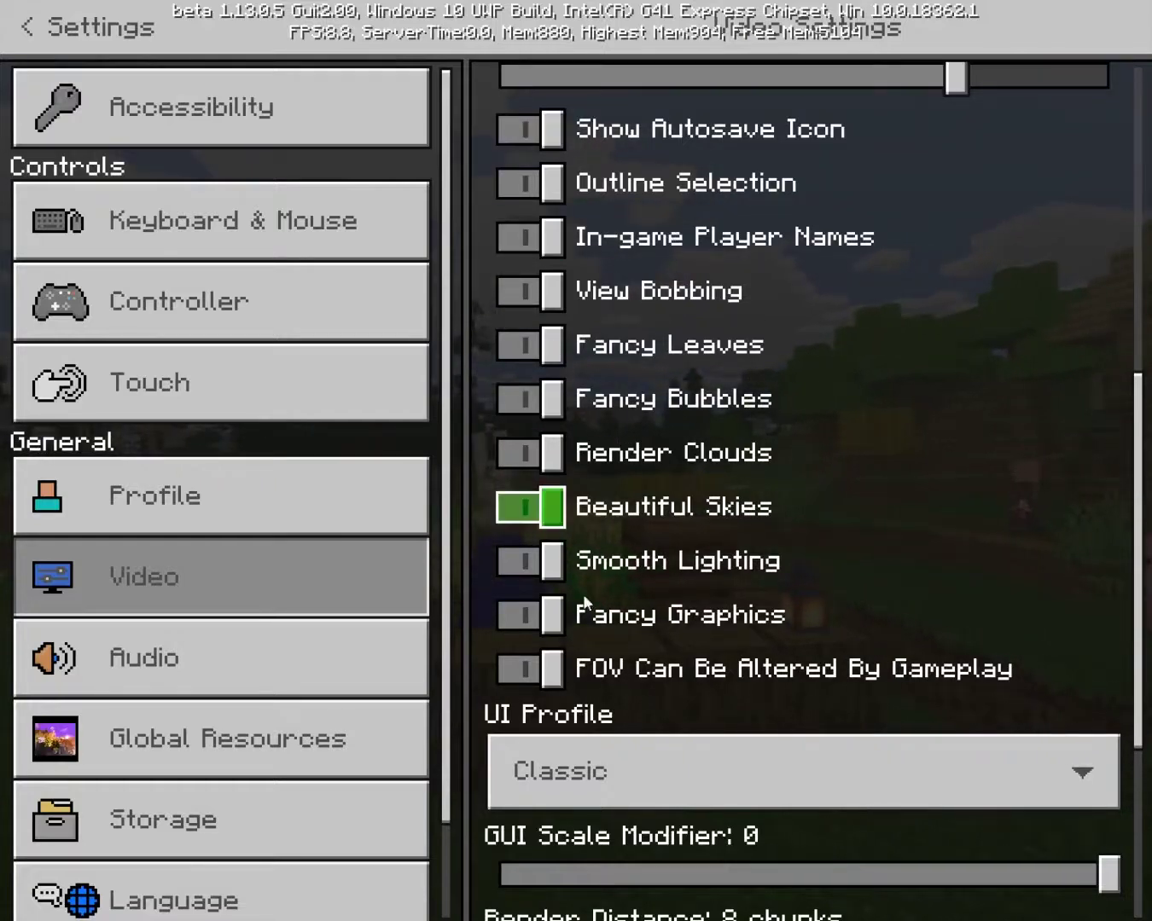
scroll(874, 541, down, 5)
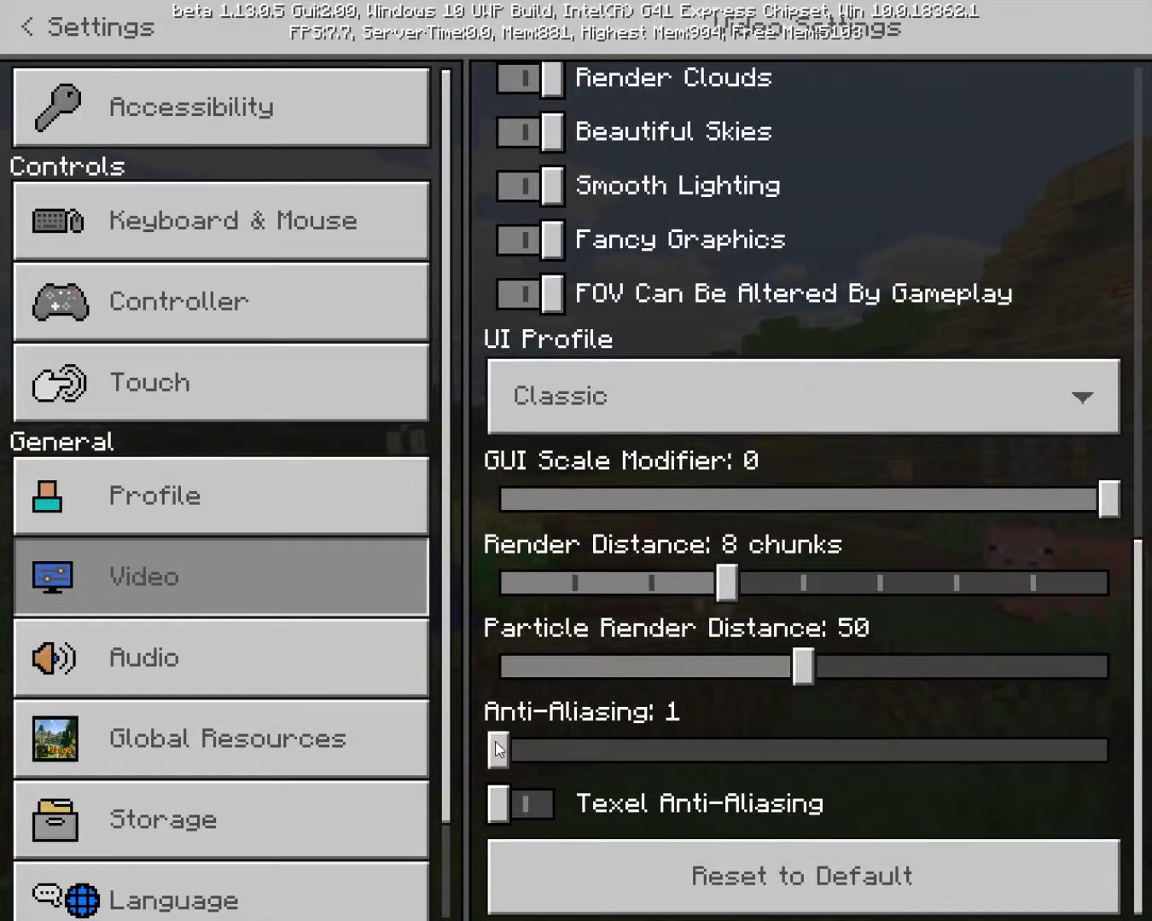
click(688, 793)
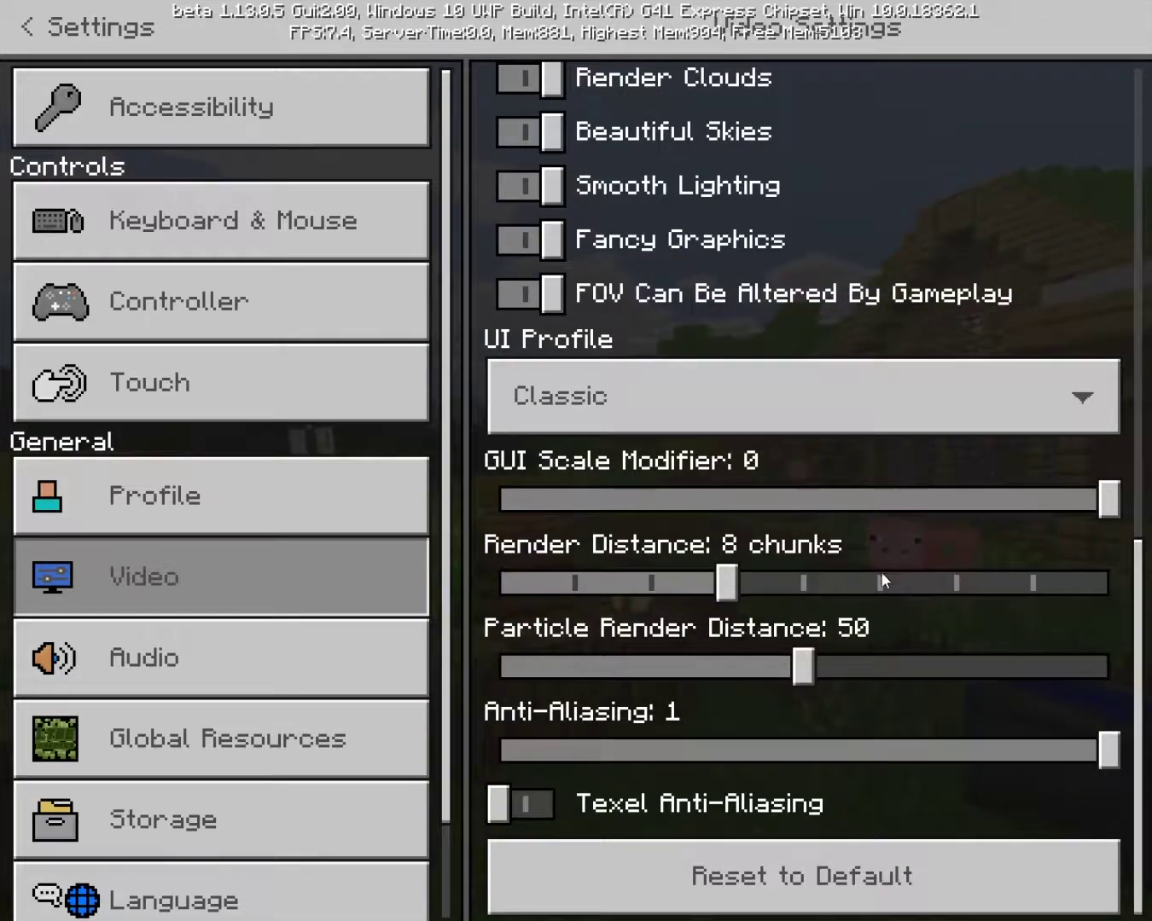
scroll(881, 572, up, 10)
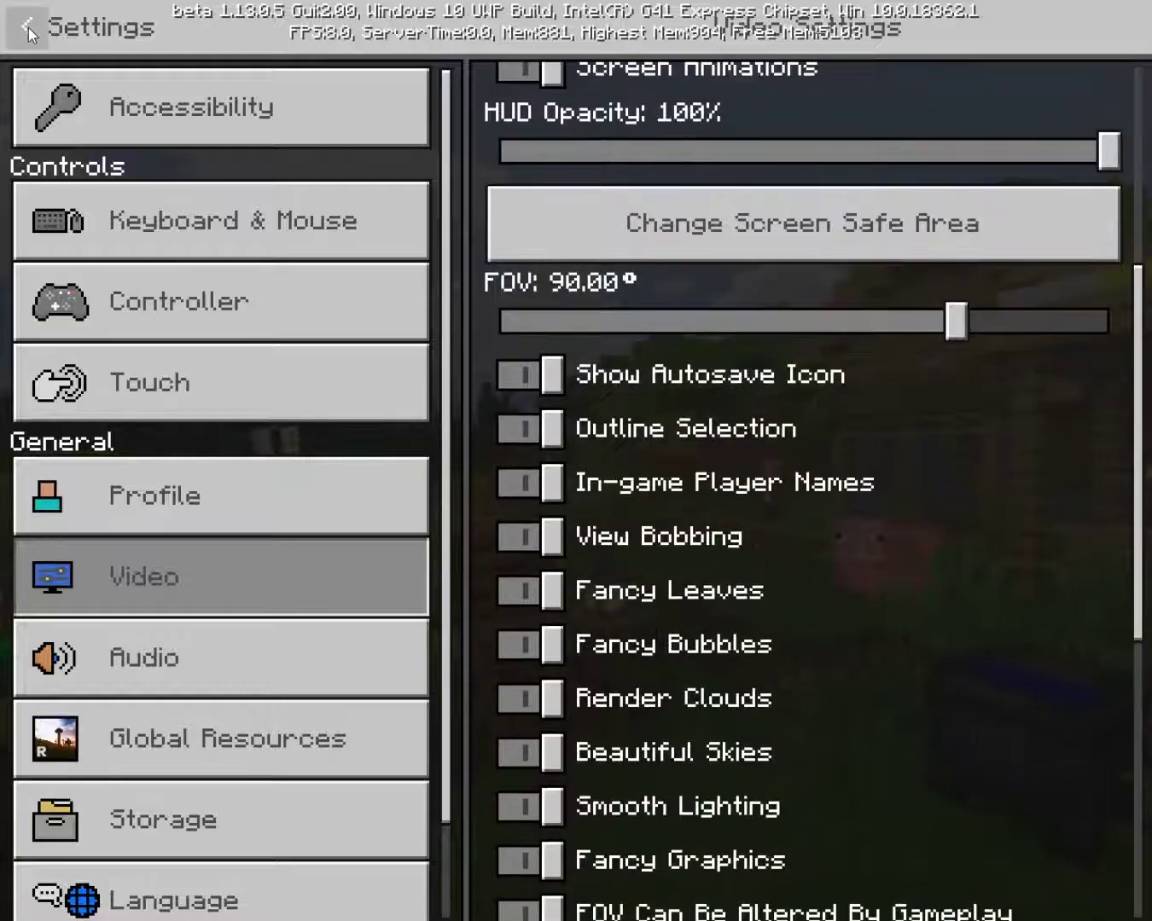
click(28, 28)
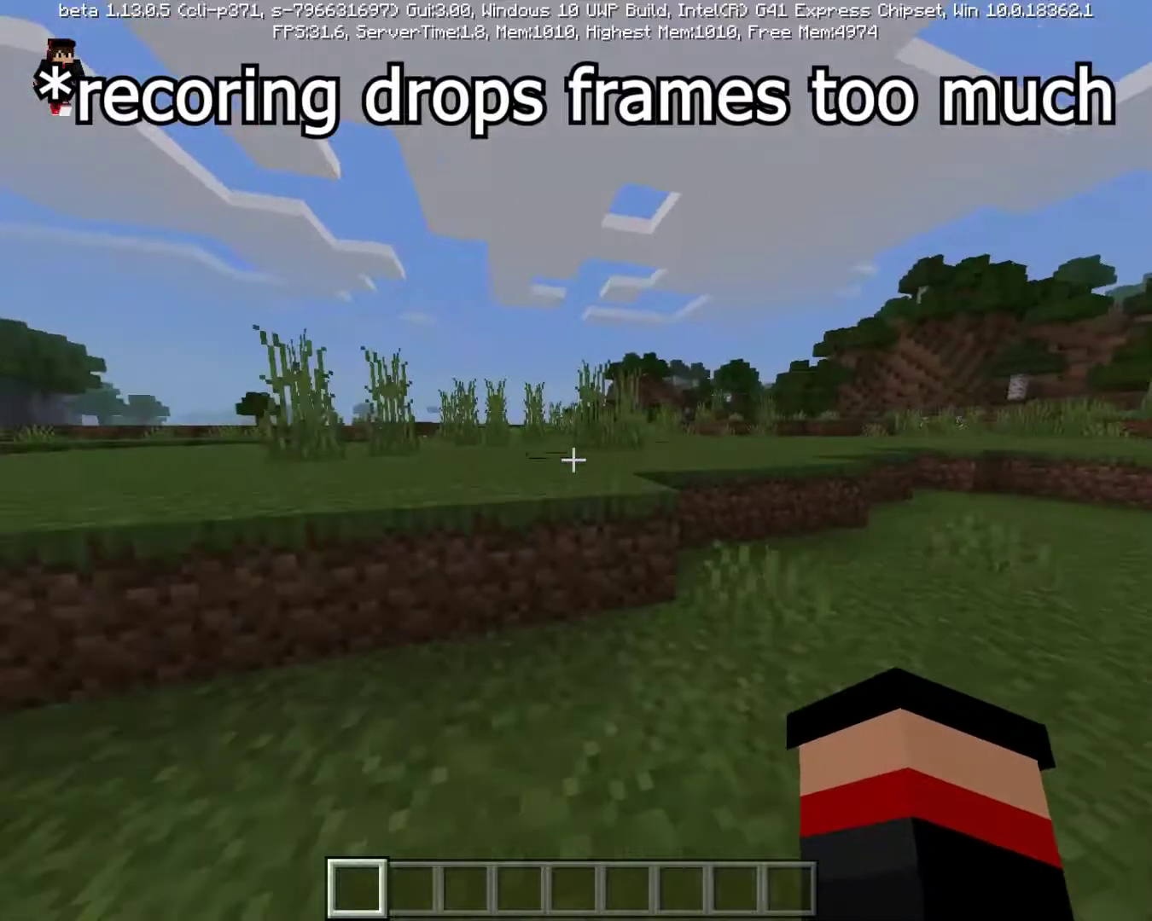
Step: Walk through the Shader Test world, check its in-game video settings, and quit to the main menu
key(w)
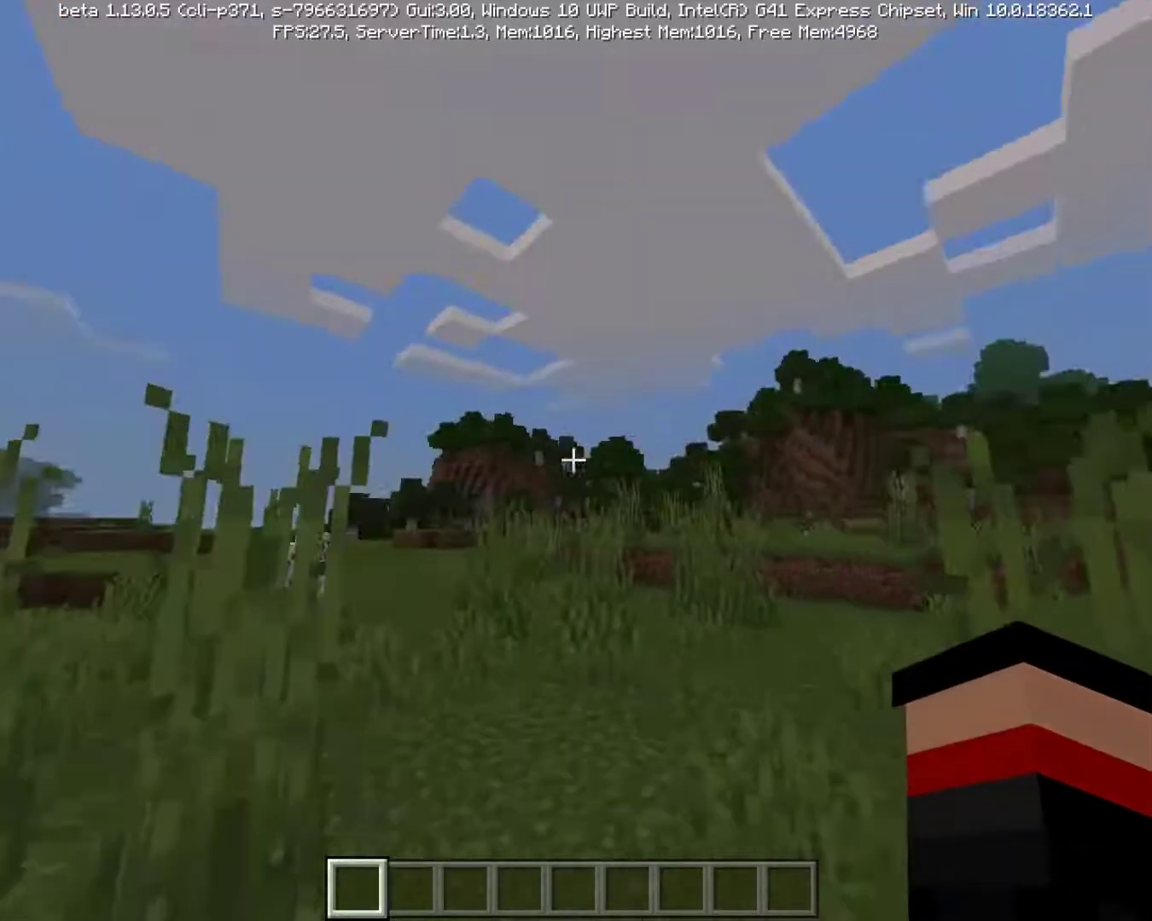
key(Escape)
key(Escape)
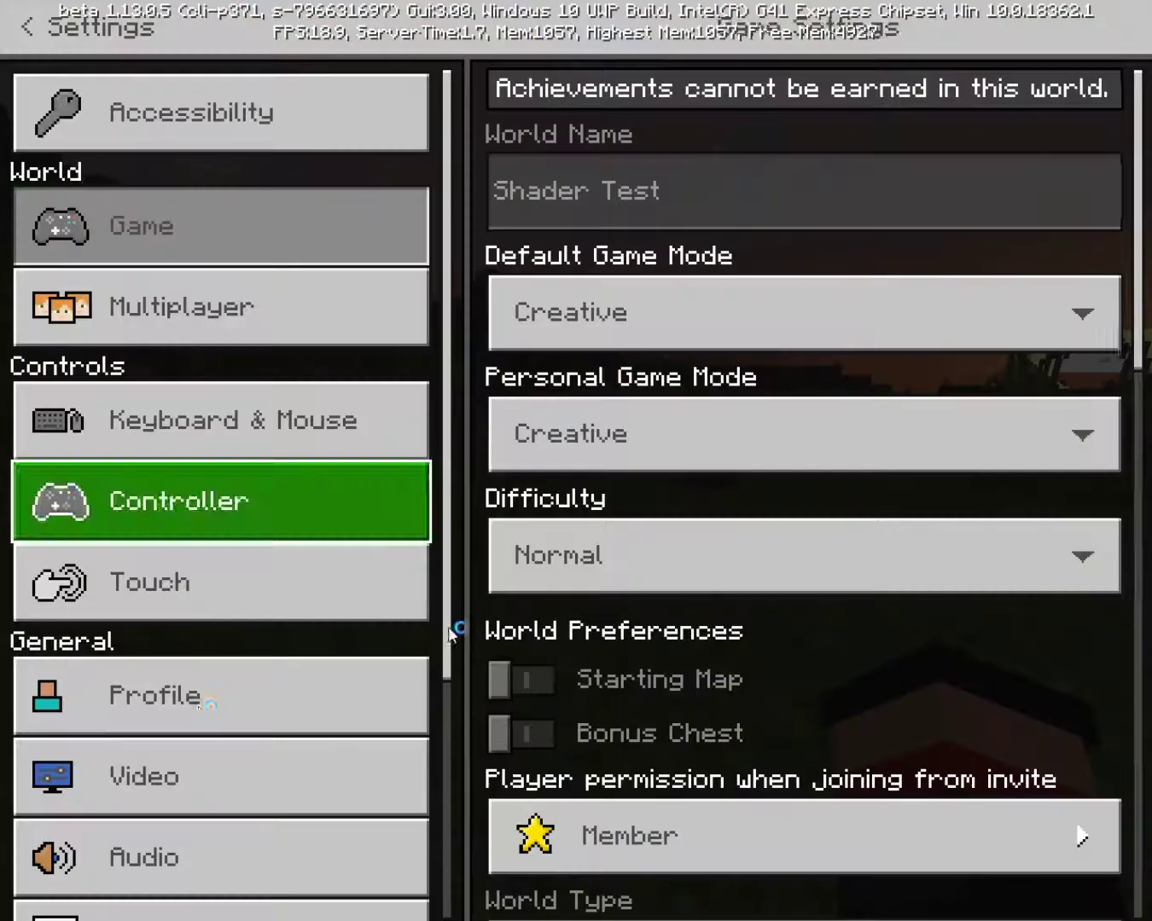
click(127, 778)
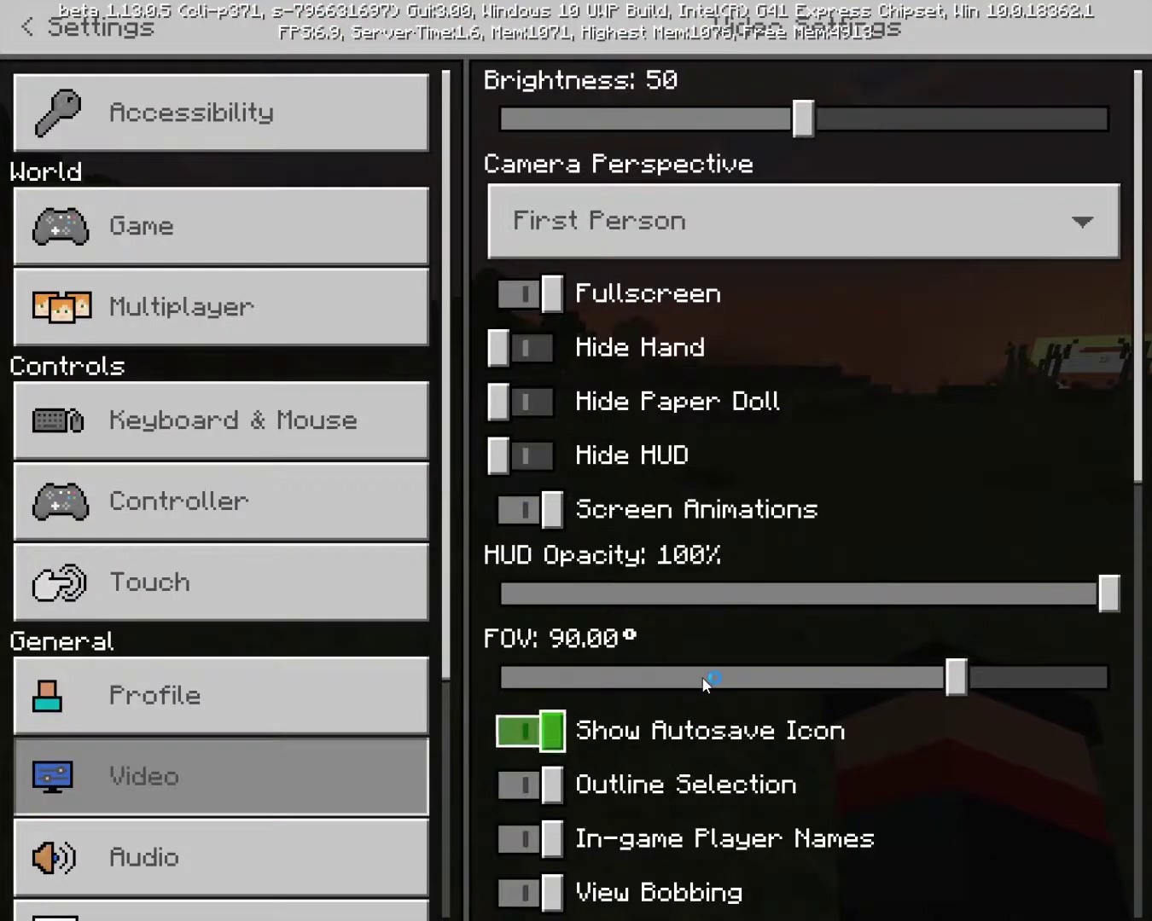
scroll(708, 683, down, 5)
scroll(548, 659, down, 2)
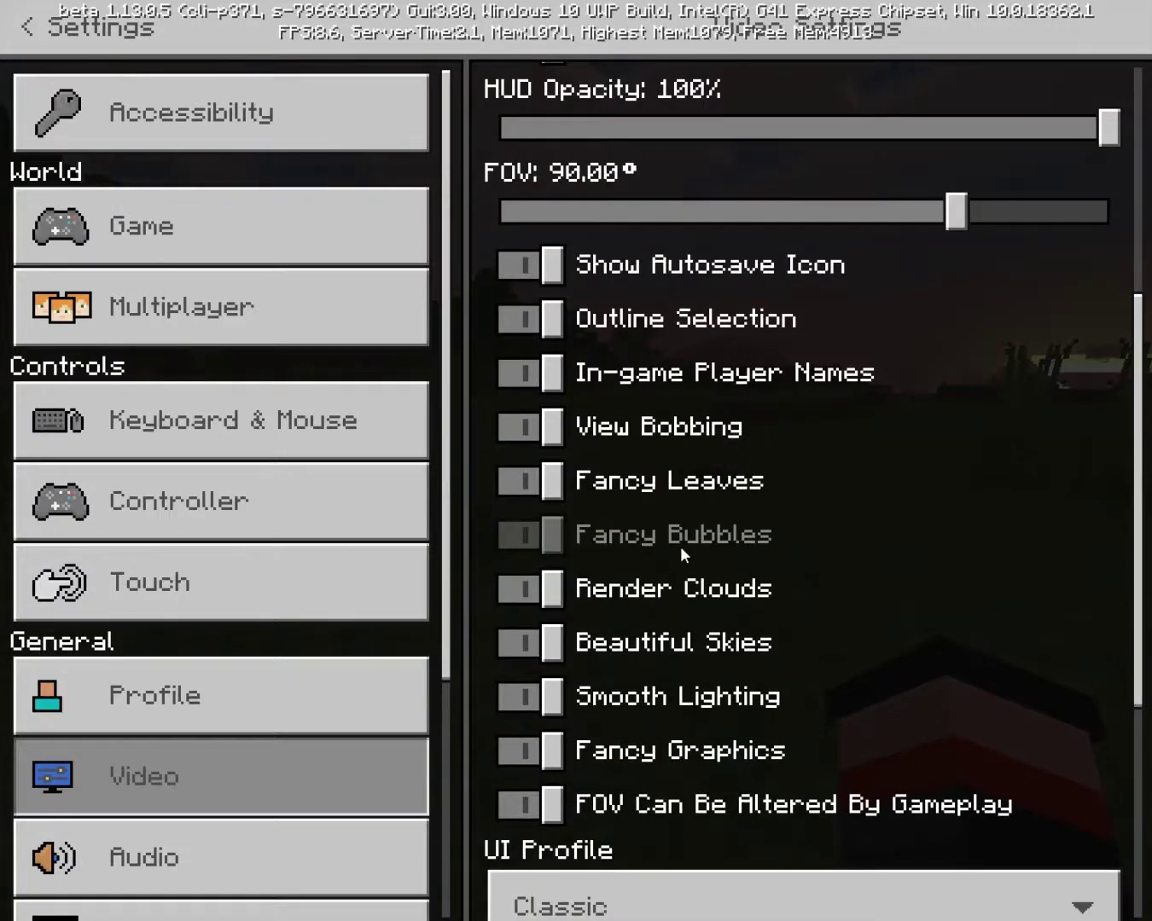
click(24, 30)
click(255, 696)
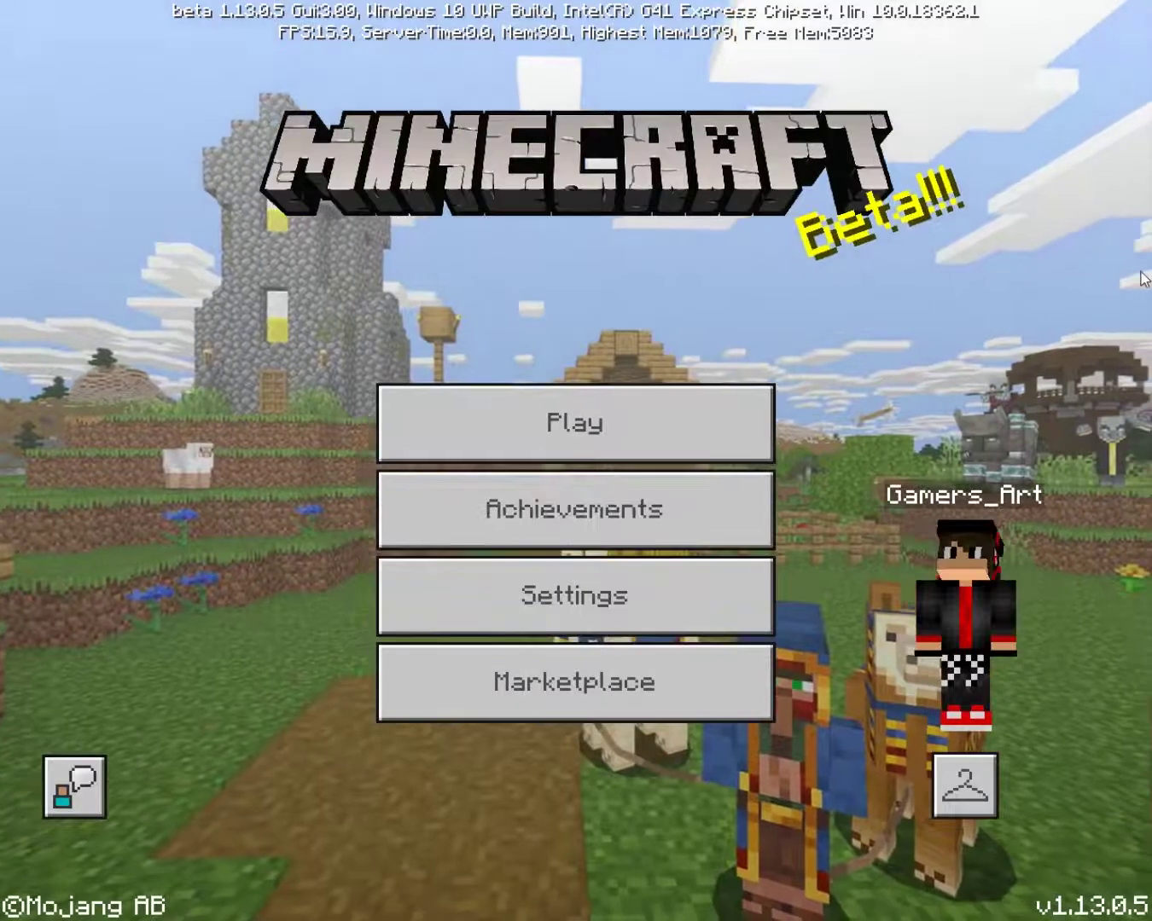
Step: In the video settings, turn off Fancy Leaves, Fancy Bubbles, Render Clouds, Beautiful Skies, Smooth Lighting and Fancy Graphics
click(468, 610)
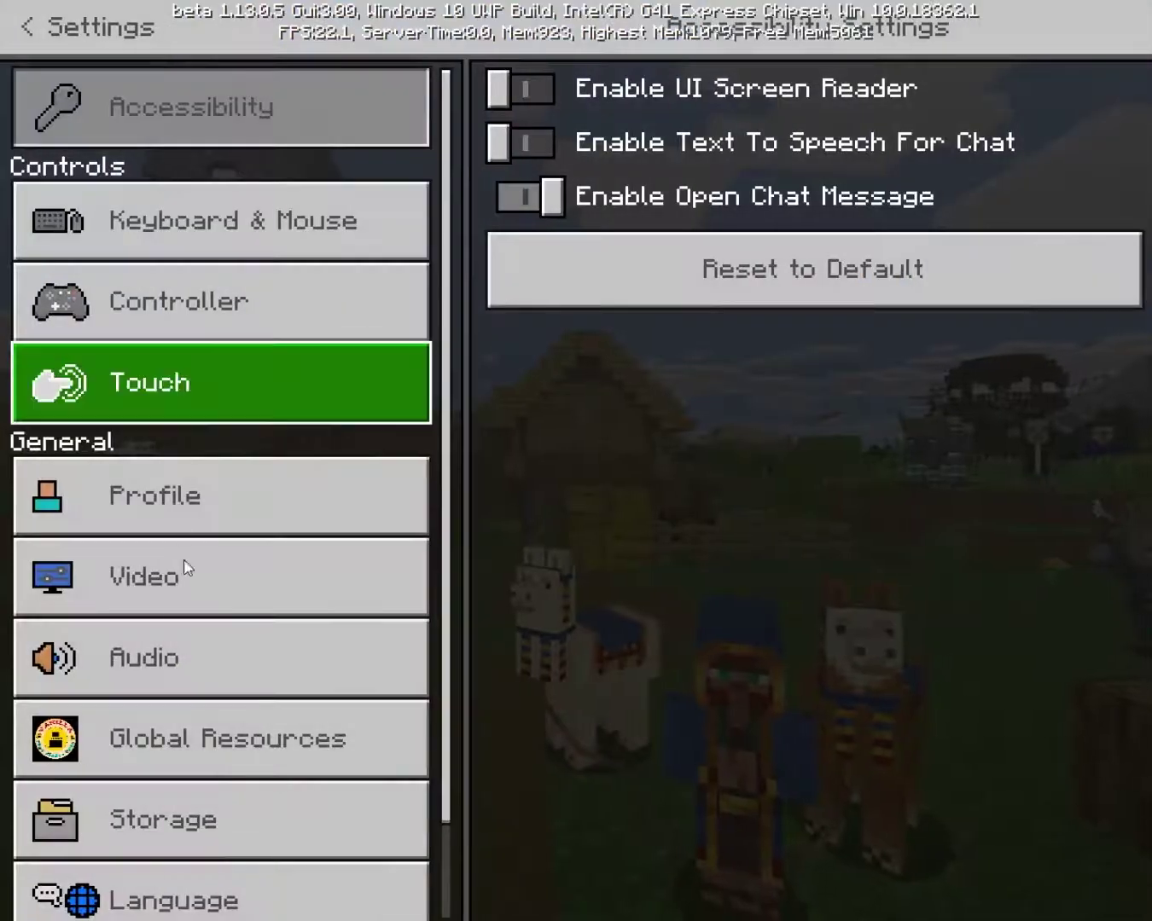
click(179, 593)
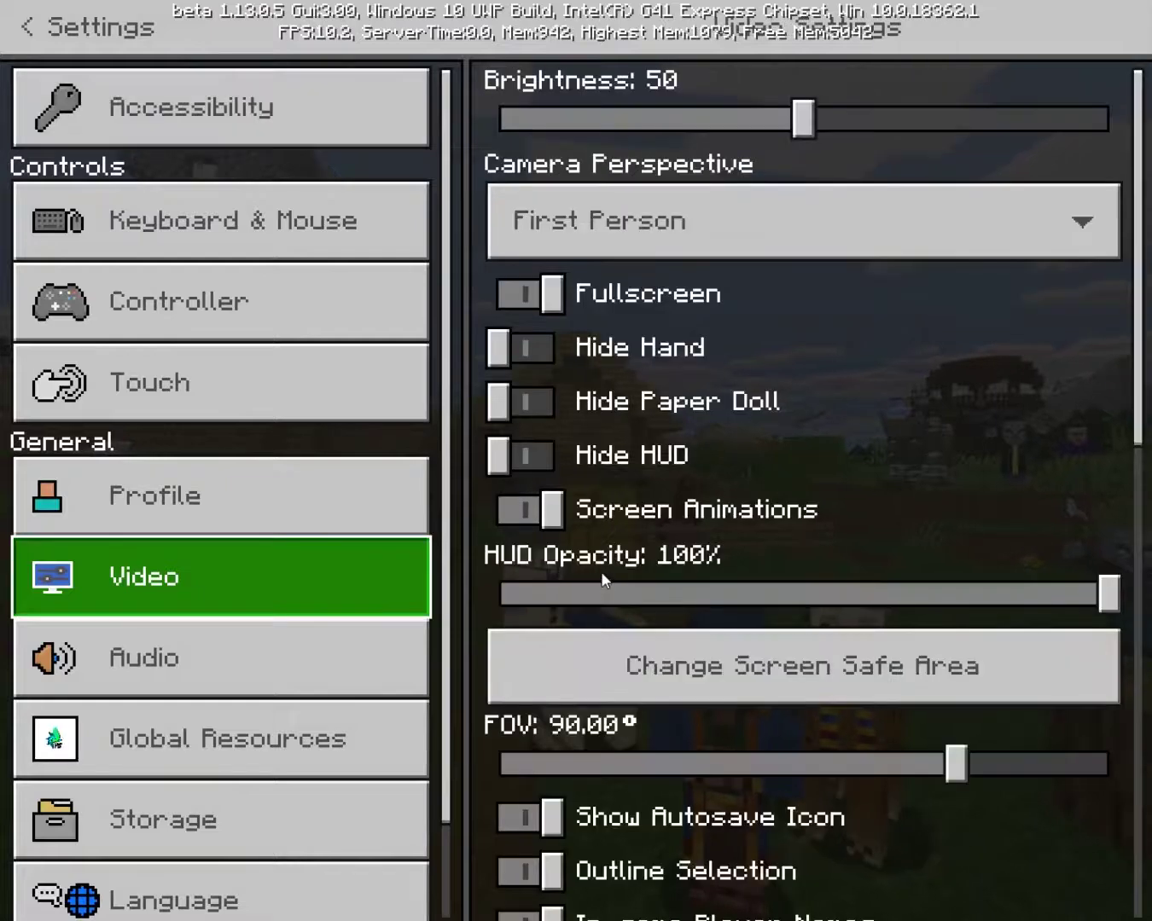
scroll(637, 515, down, 3)
scroll(637, 516, down, 2)
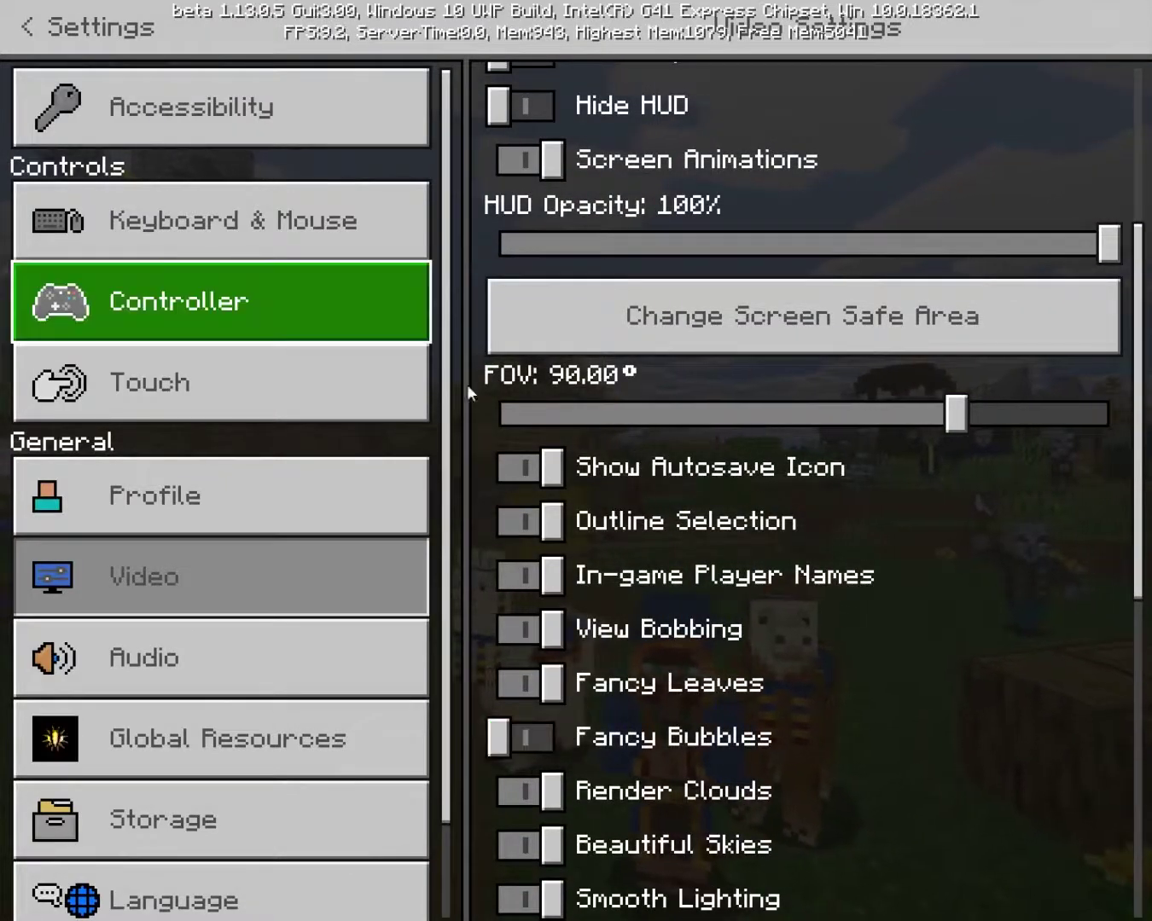
scroll(607, 333, down, 2)
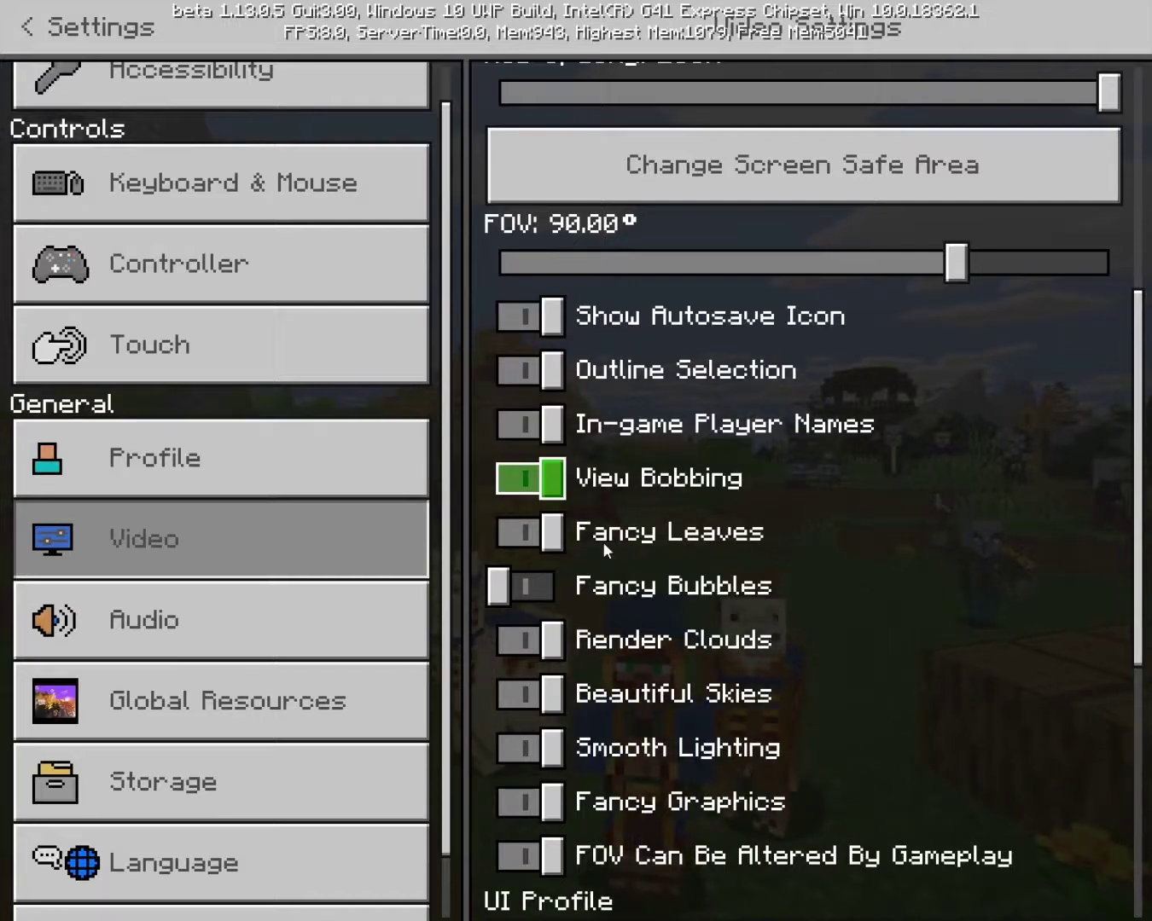
scroll(647, 559, down, 2)
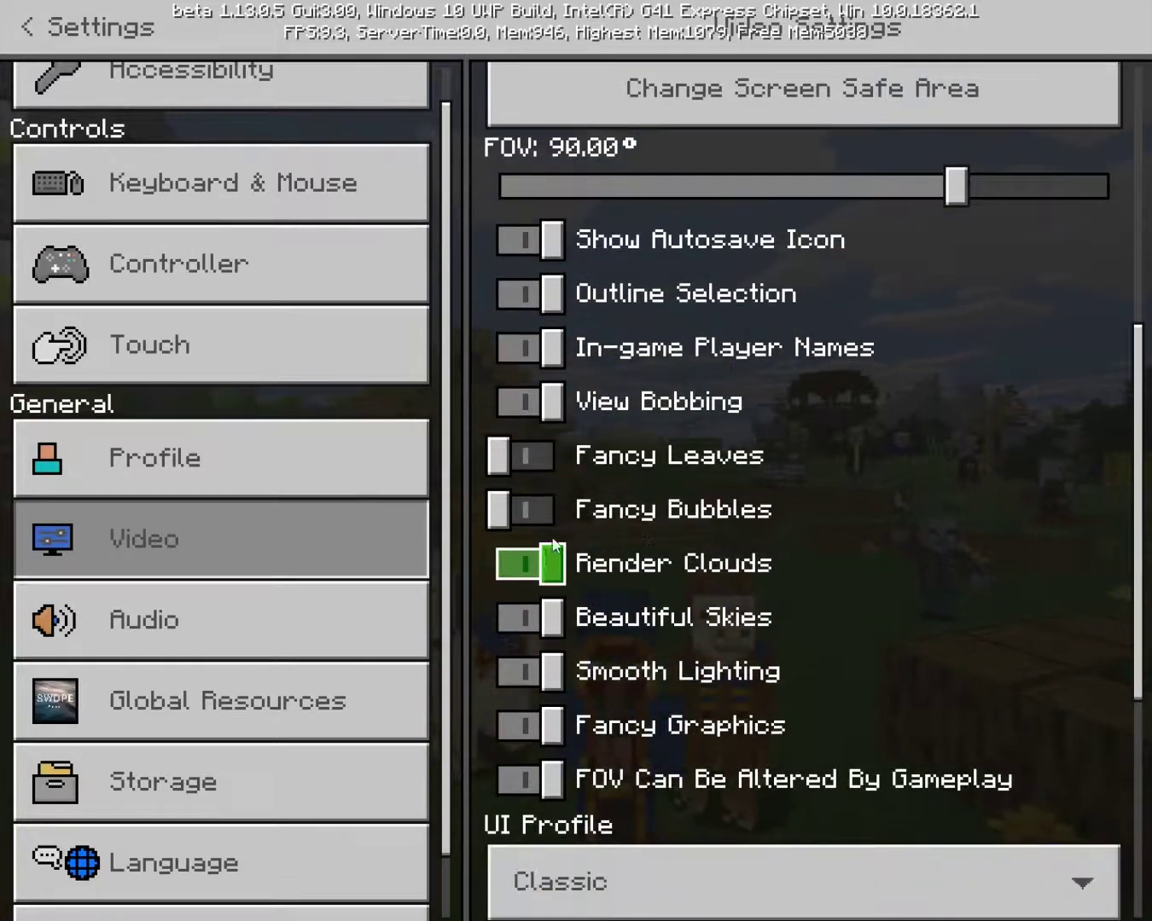
click(563, 679)
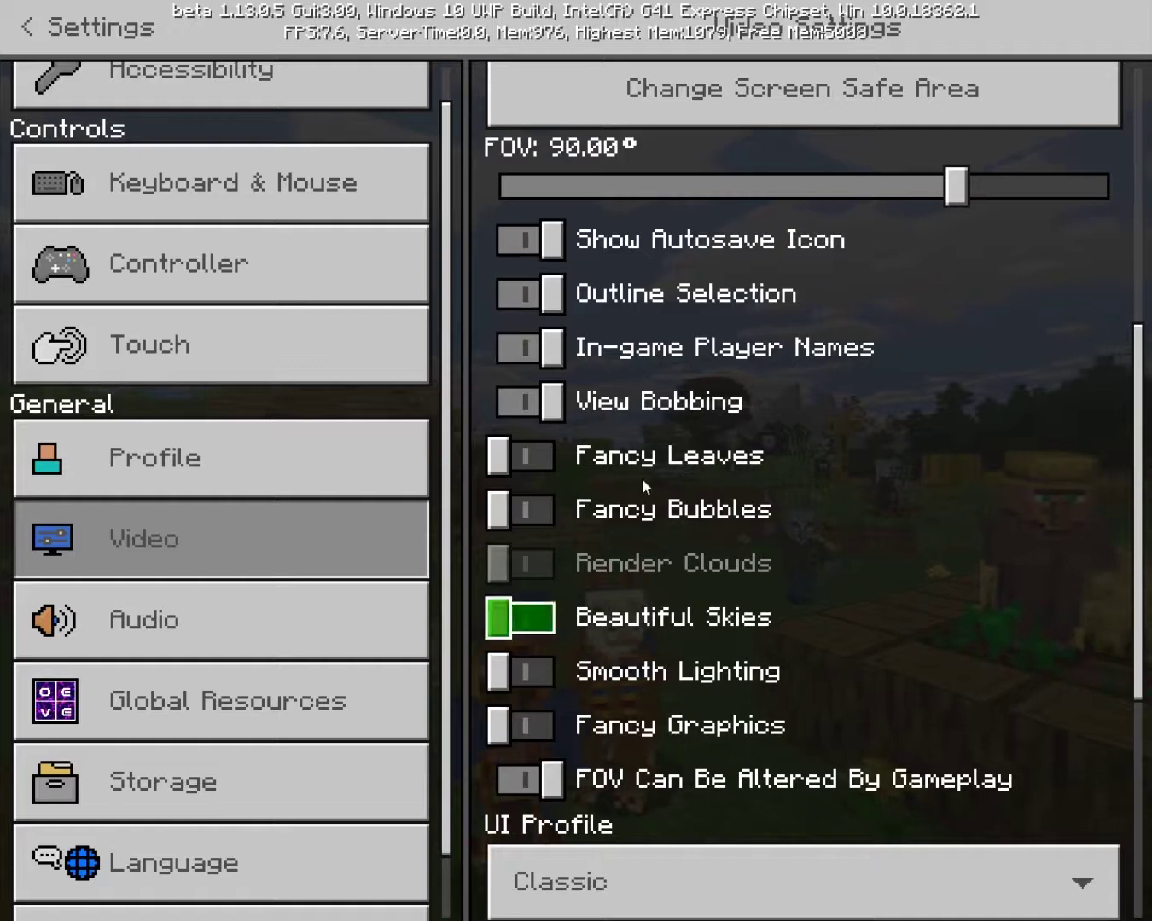
Step: Turn off View Bobbing and lower the render distance to 5 chunks and the particle render distance to 0
click(575, 404)
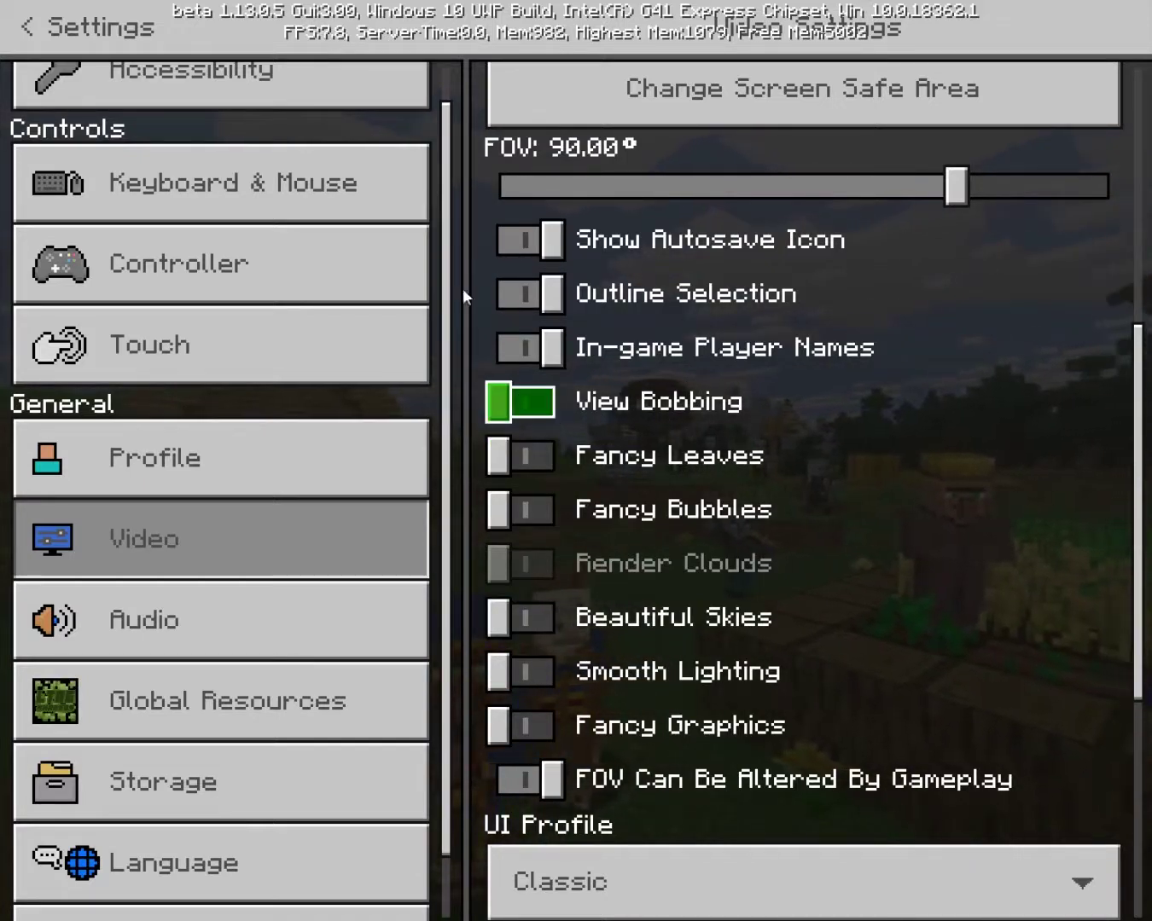
click(531, 401)
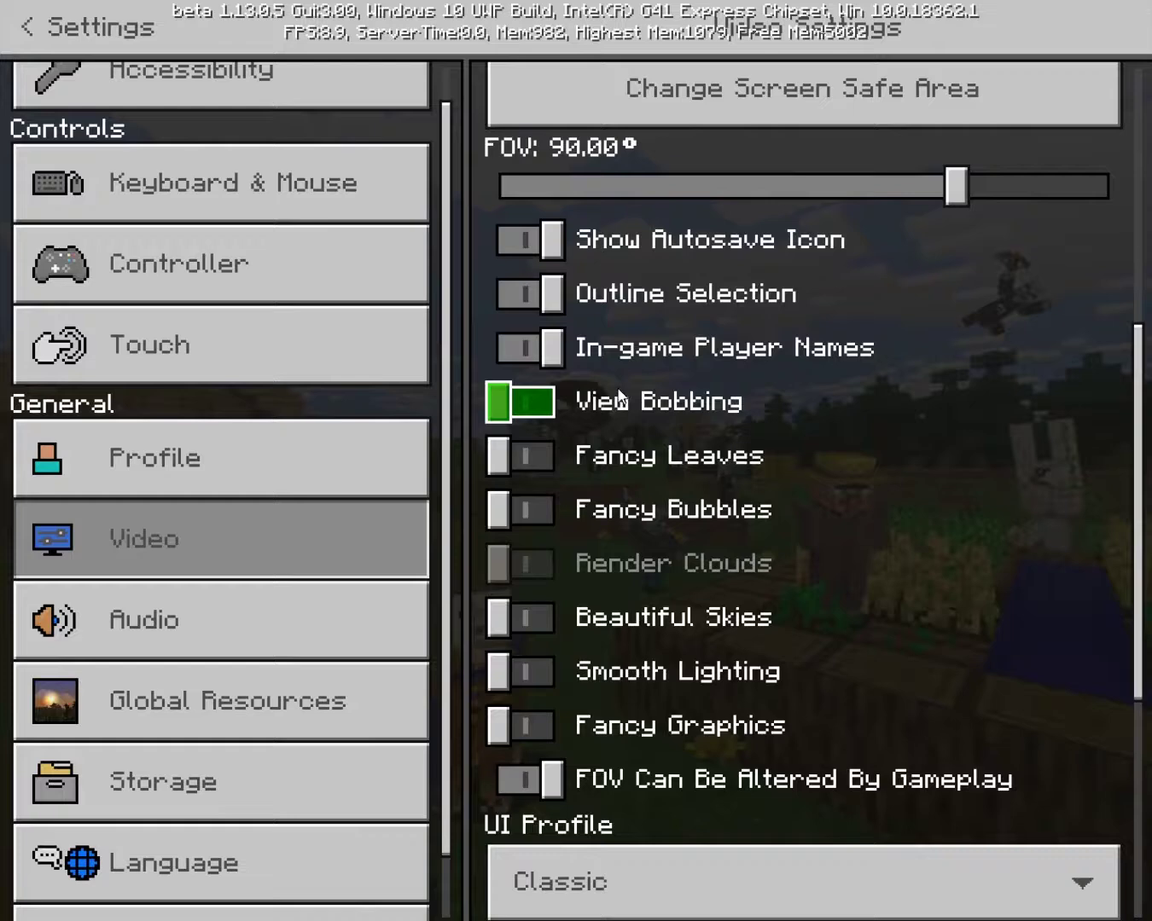
scroll(647, 401, down, 5)
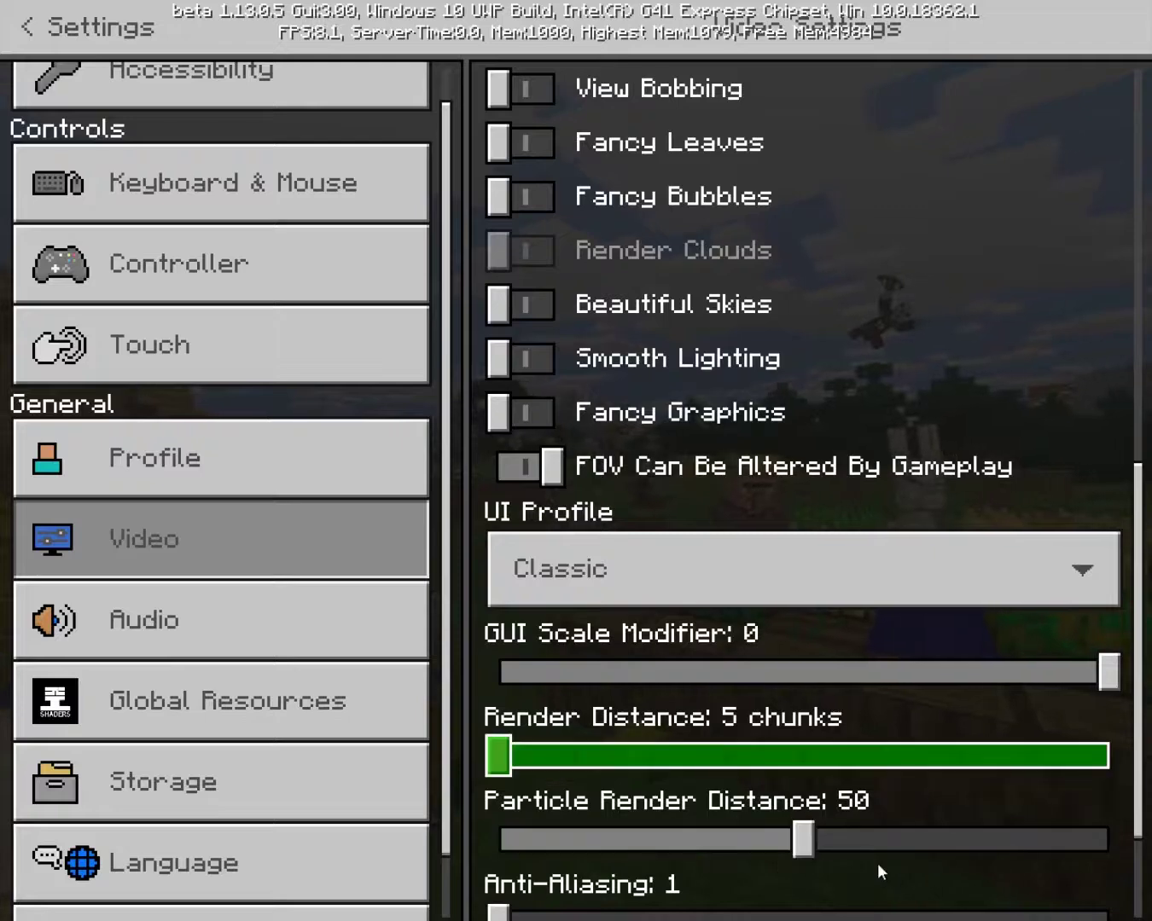
click(501, 839)
scroll(729, 843, down, 2)
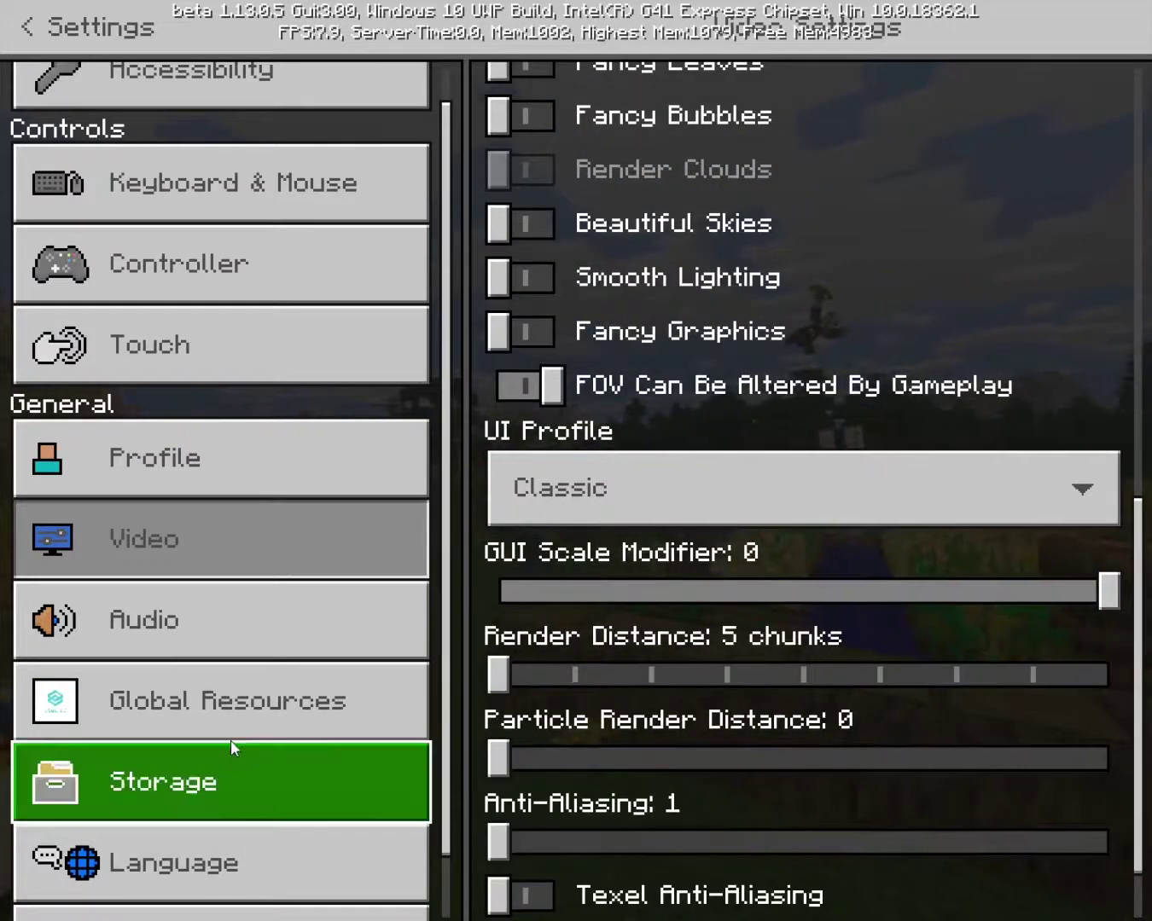
scroll(945, 635, down, 2)
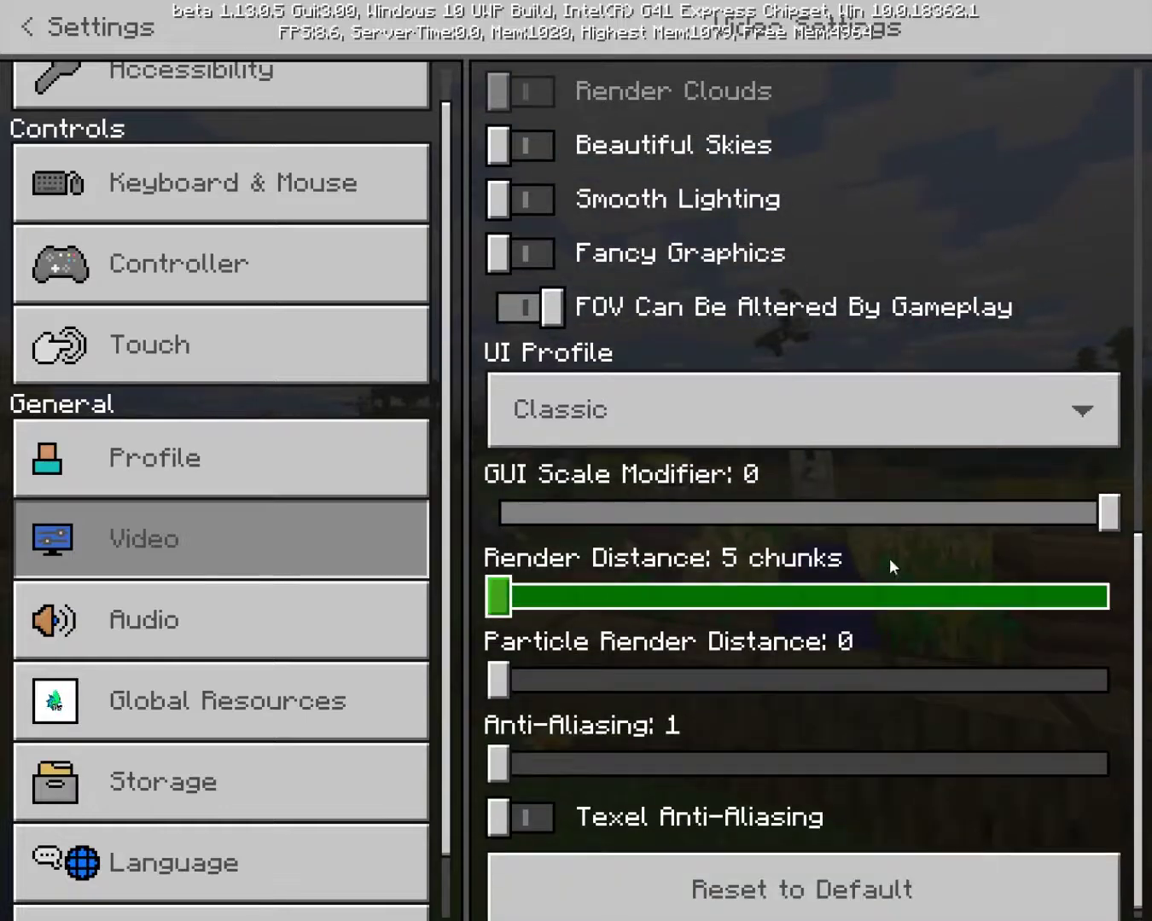
Step: Turn View Bobbing back on and return from the video settings to the main menu
scroll(841, 566, up, 8)
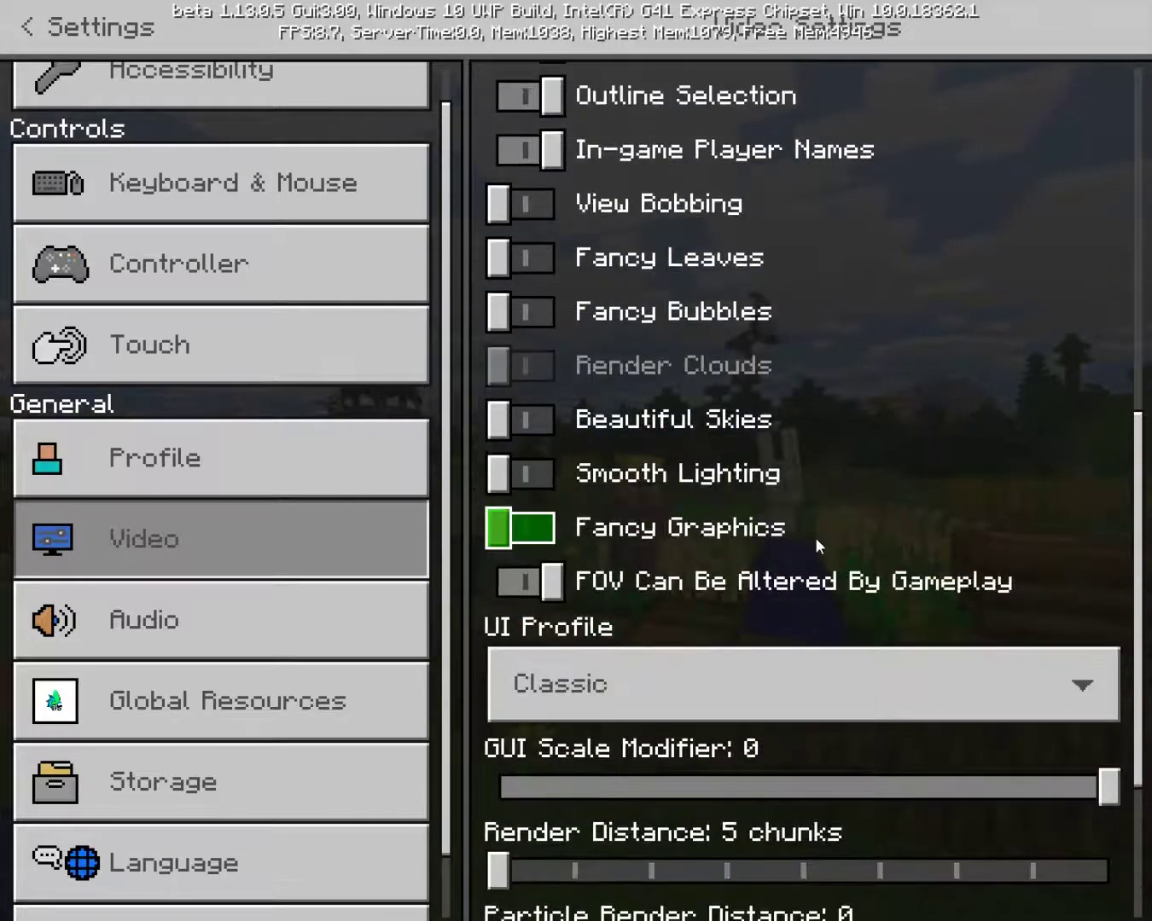
scroll(811, 538, up, 8)
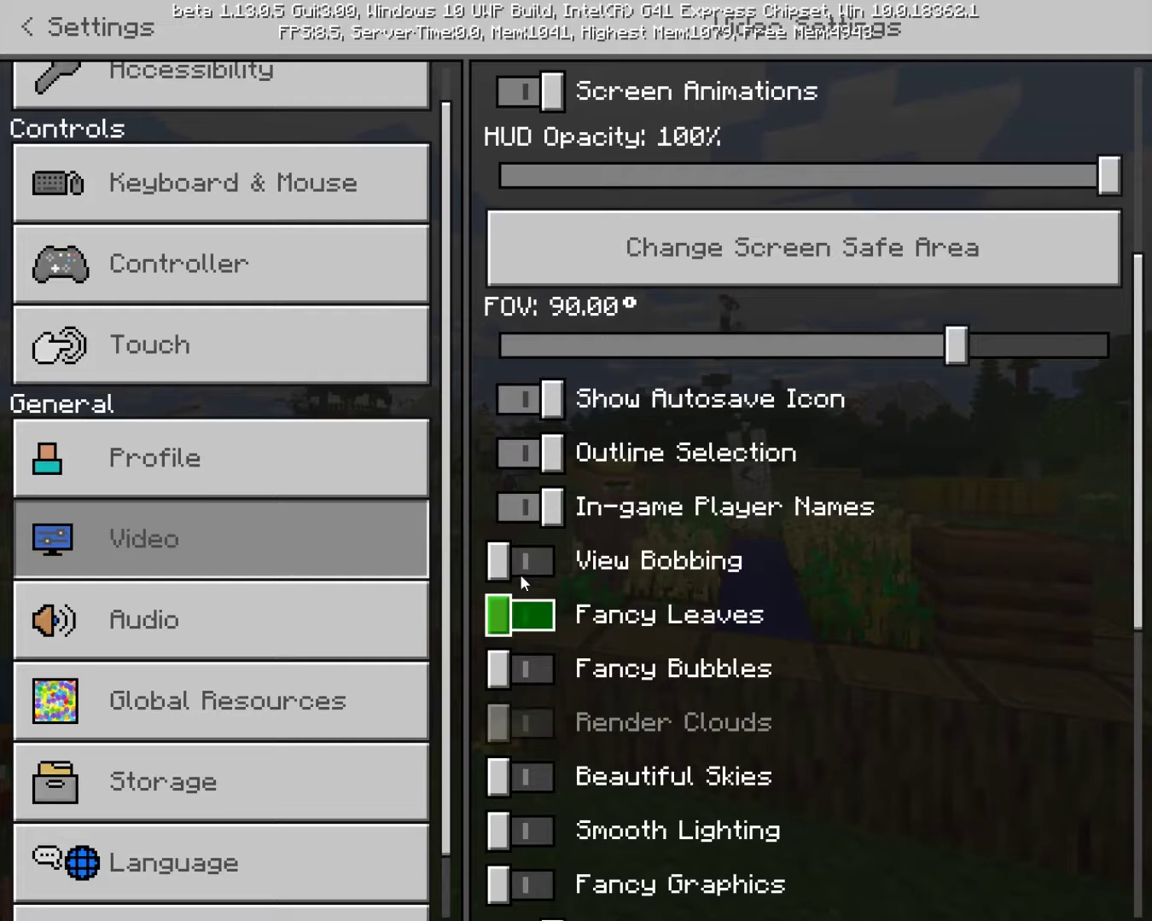
click(518, 574)
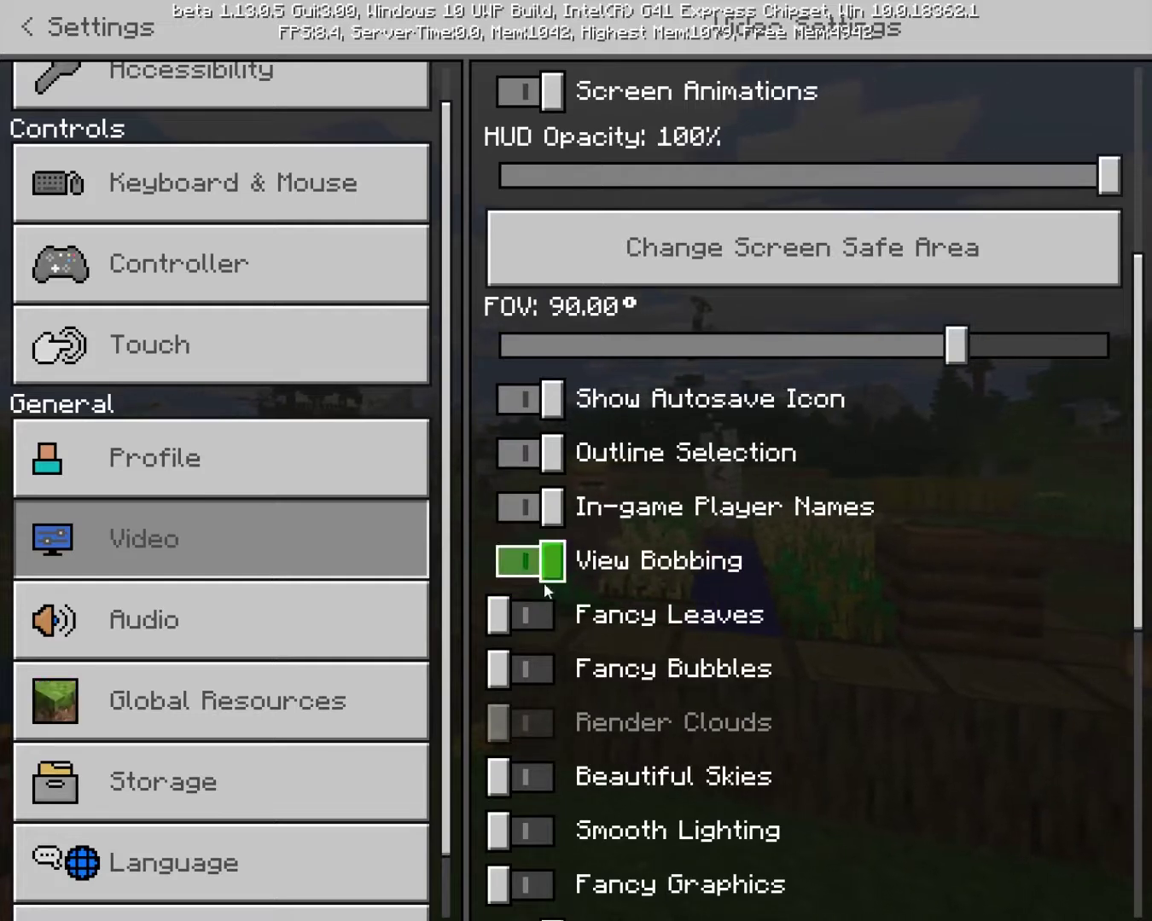
scroll(757, 457, down, 5)
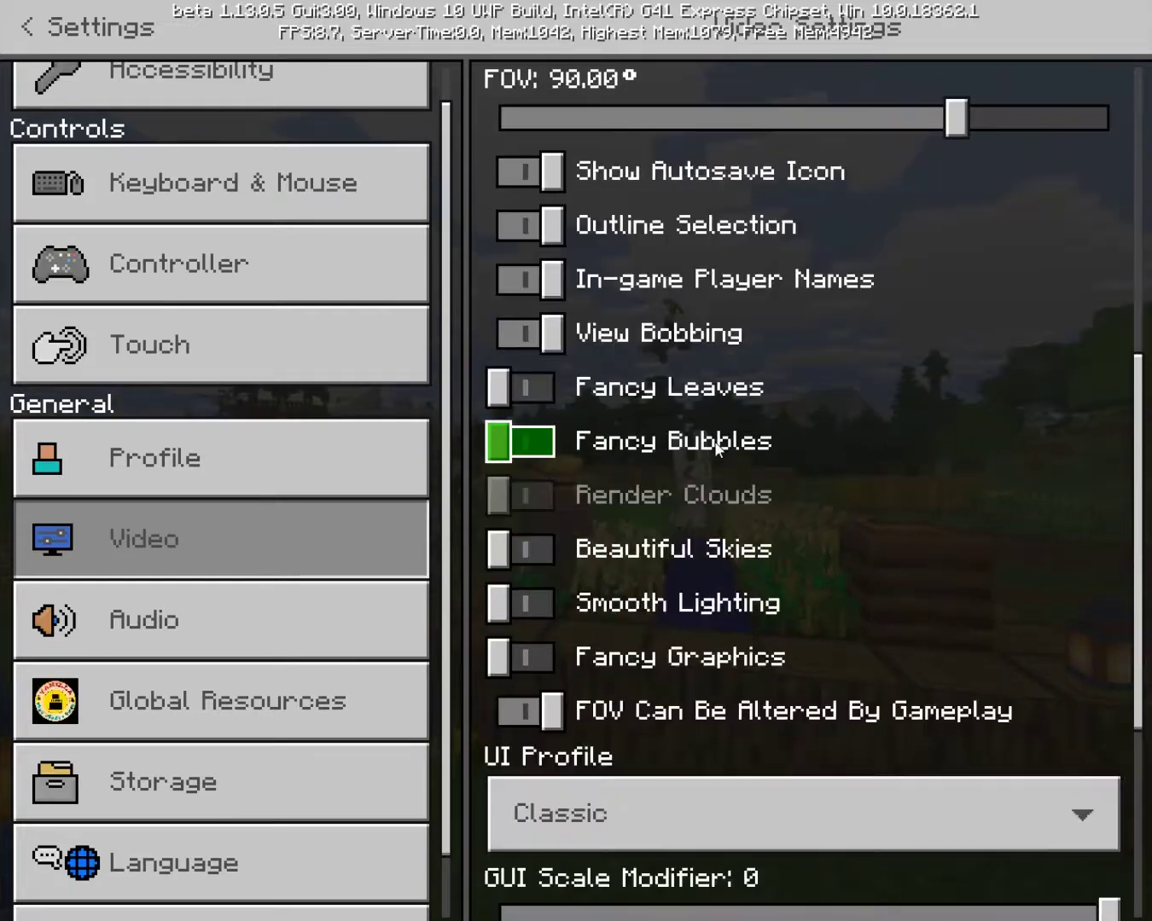
scroll(830, 454, up, 5)
scroll(882, 327, up, 10)
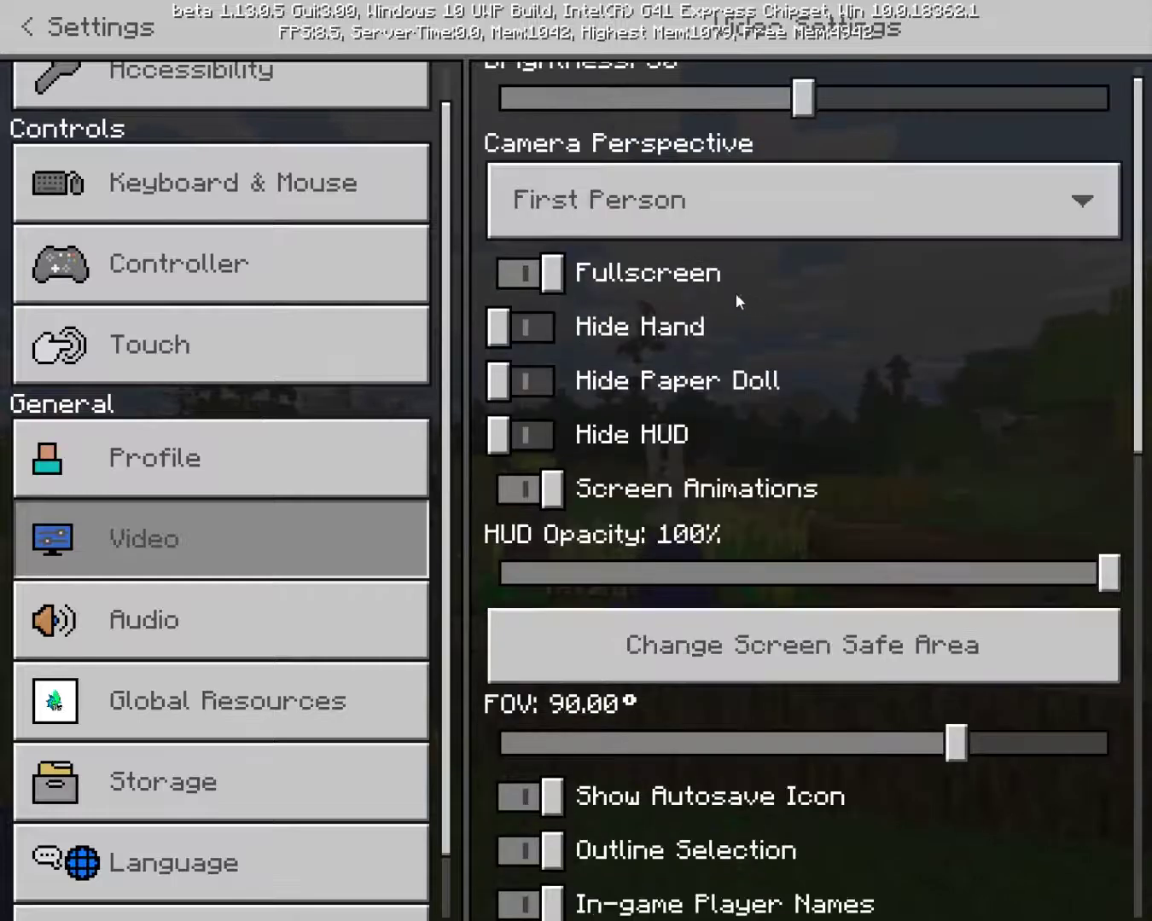
click(29, 43)
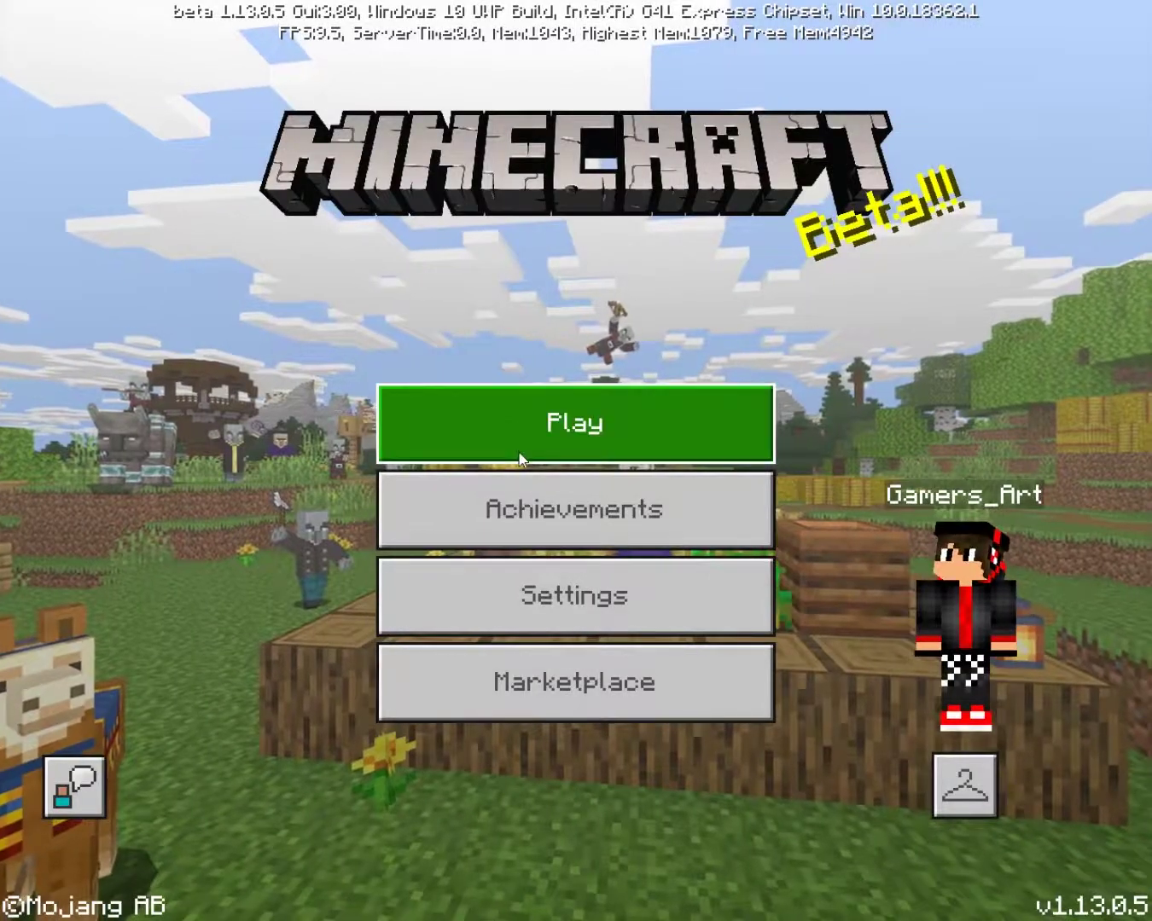
Step: Enter the Shader Test world and walk forward across the grassland
click(536, 439)
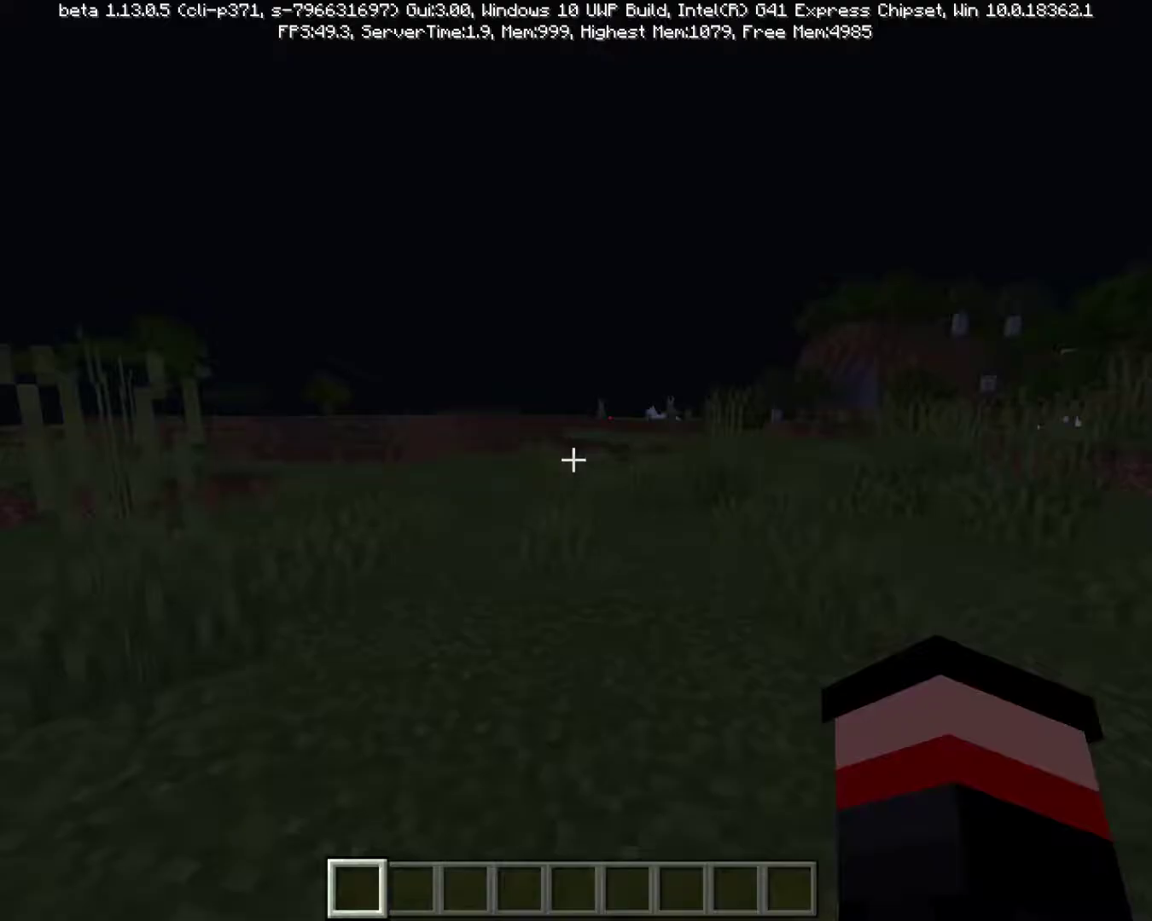
key(w)
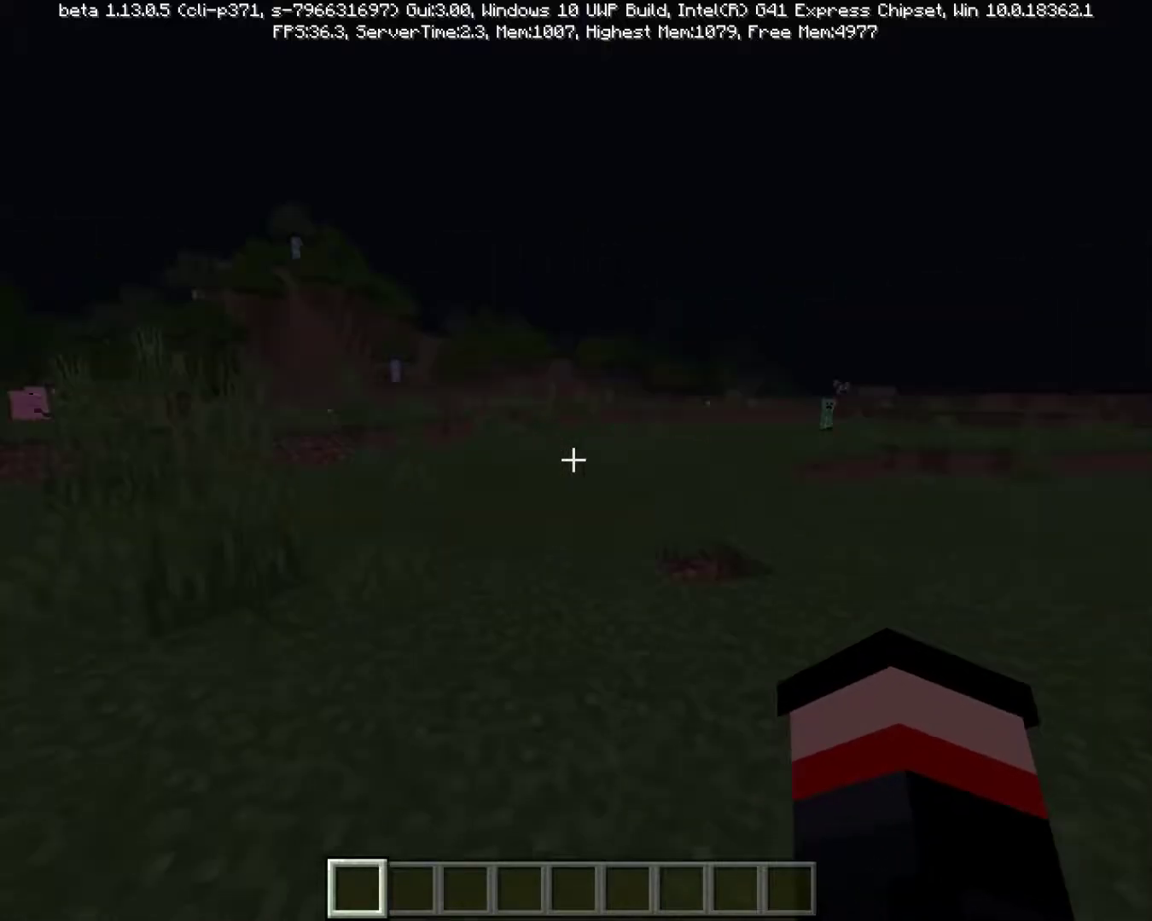
key(w)
key(w)
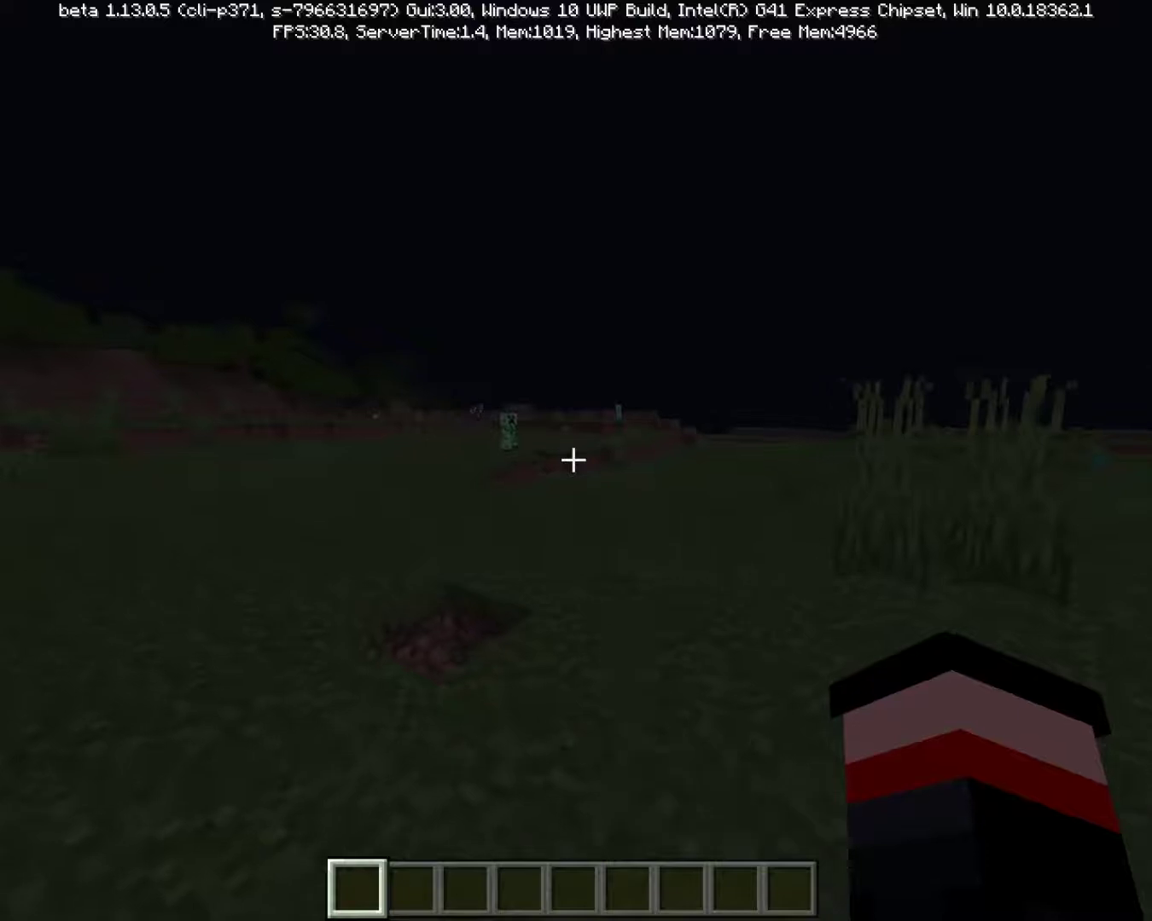
key(w)
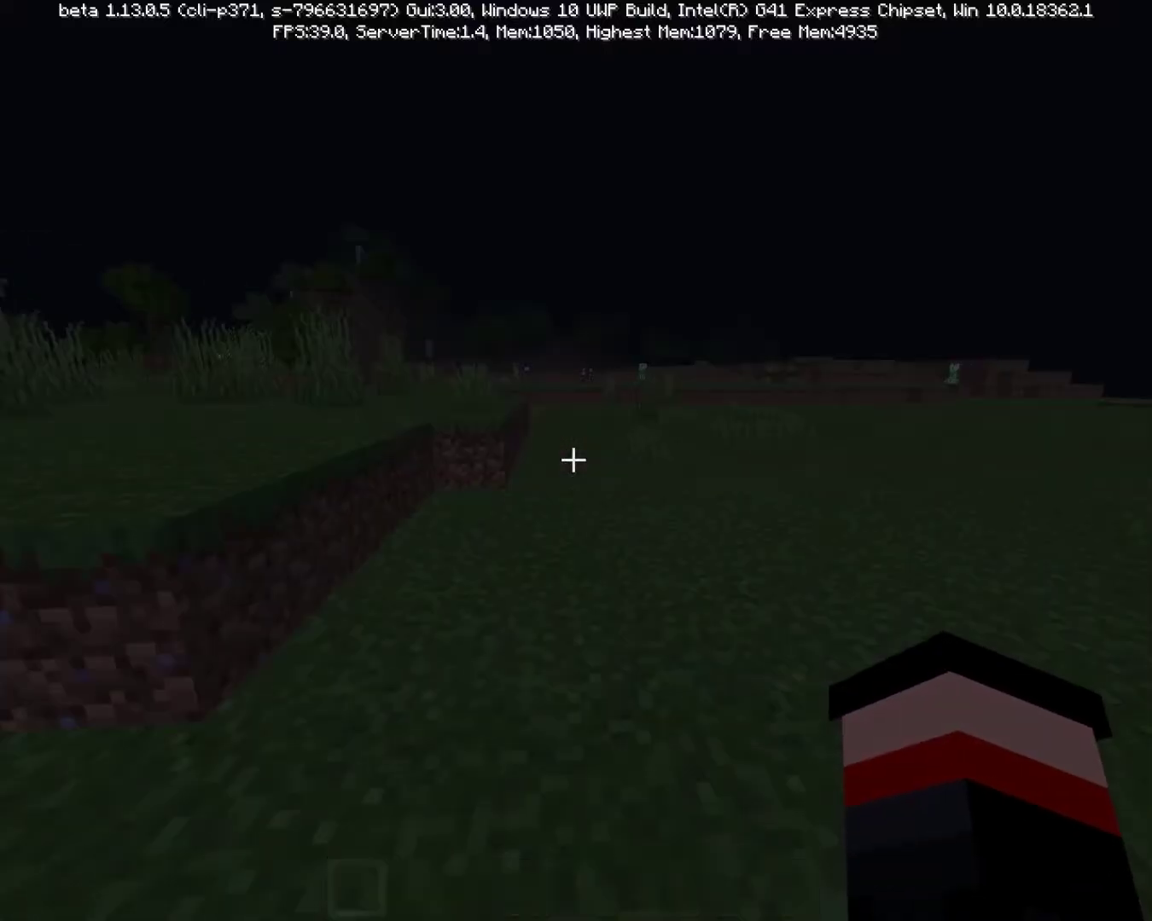
Step: Change the world's time to daytime with the command /time set day
key(slash)
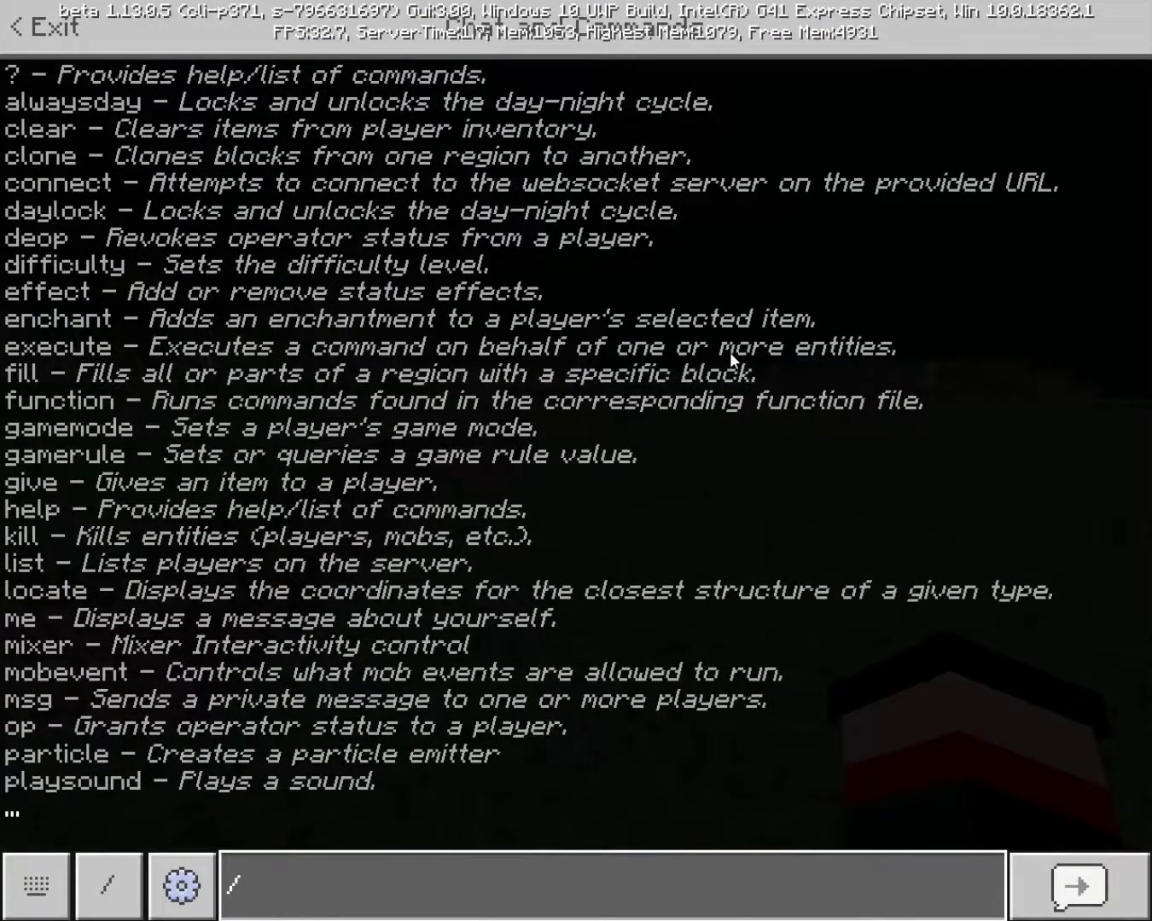
text(time set)
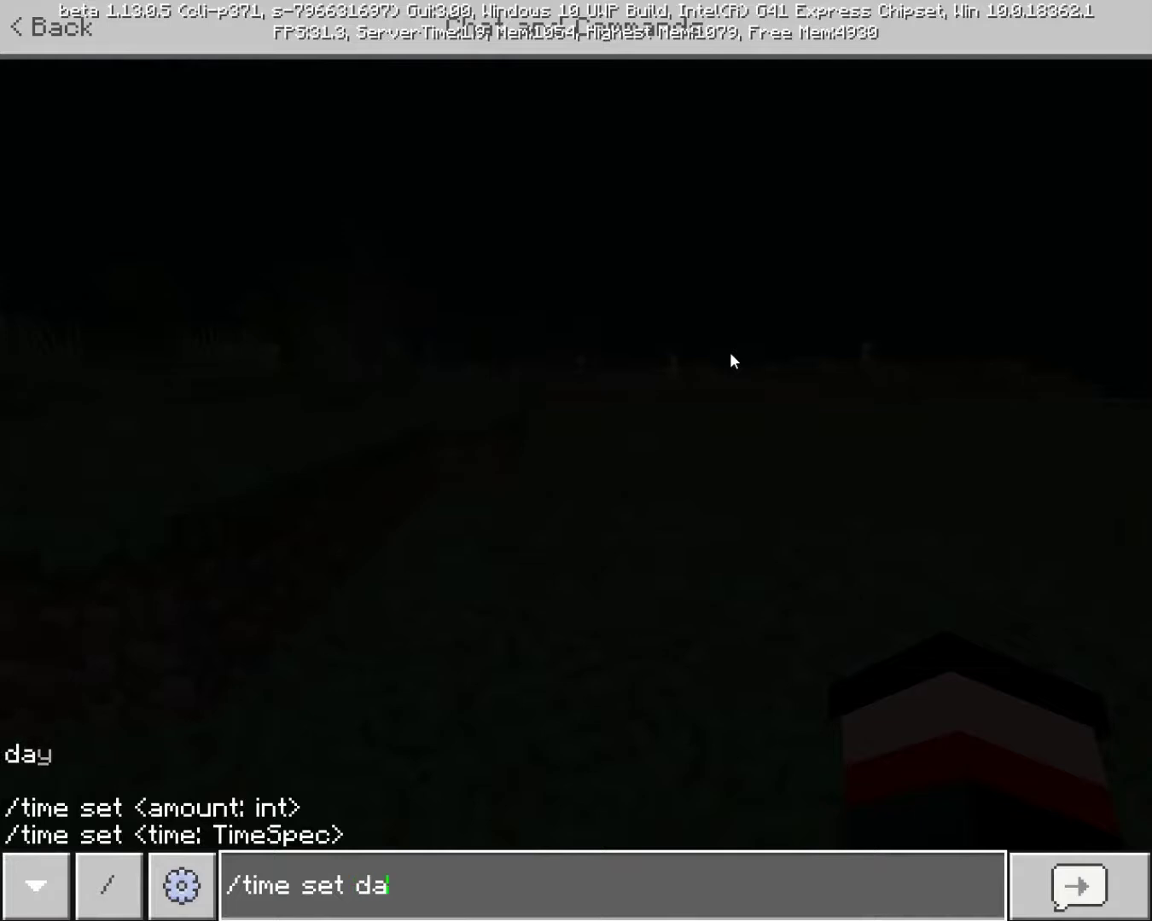
text( day)
key(Return)
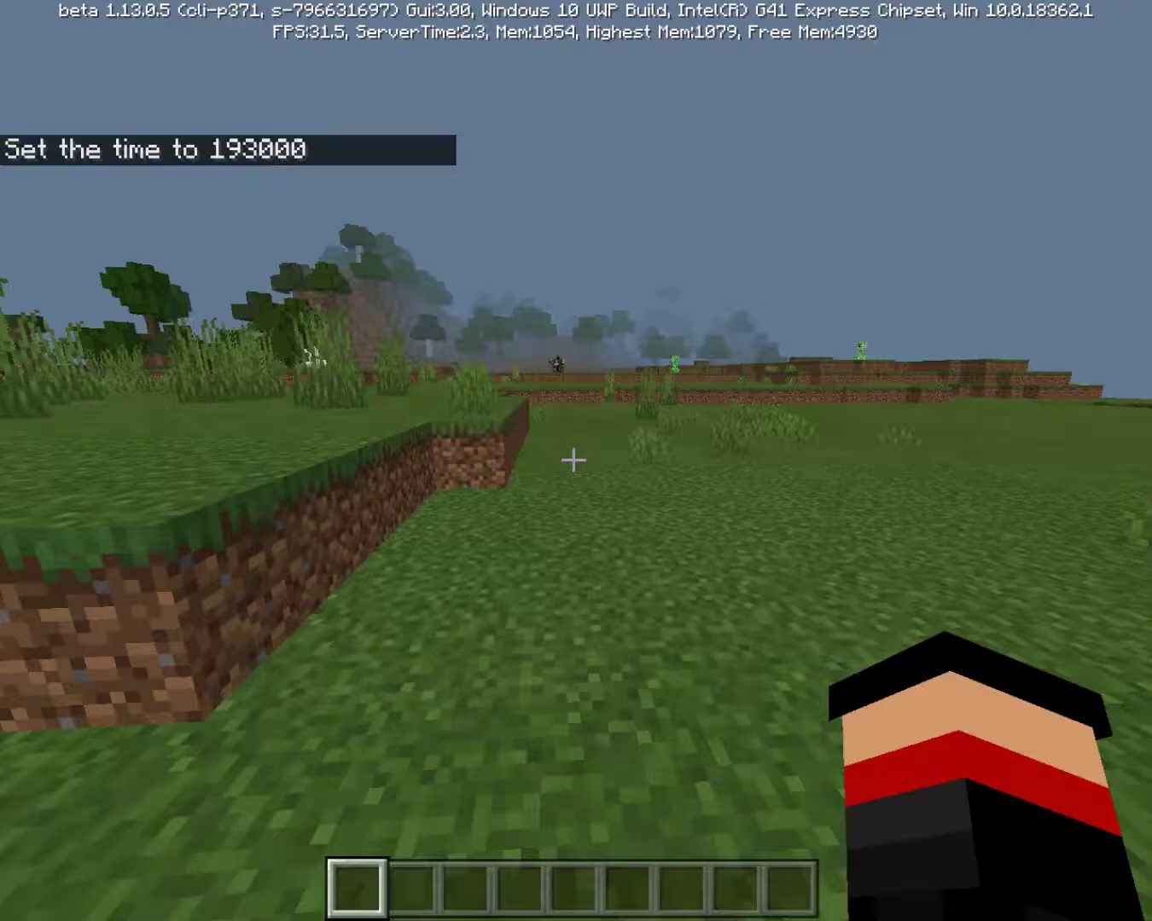
Step: Walk and look around the daylit grassland to check the frame rate with the lowered settings
key(w)
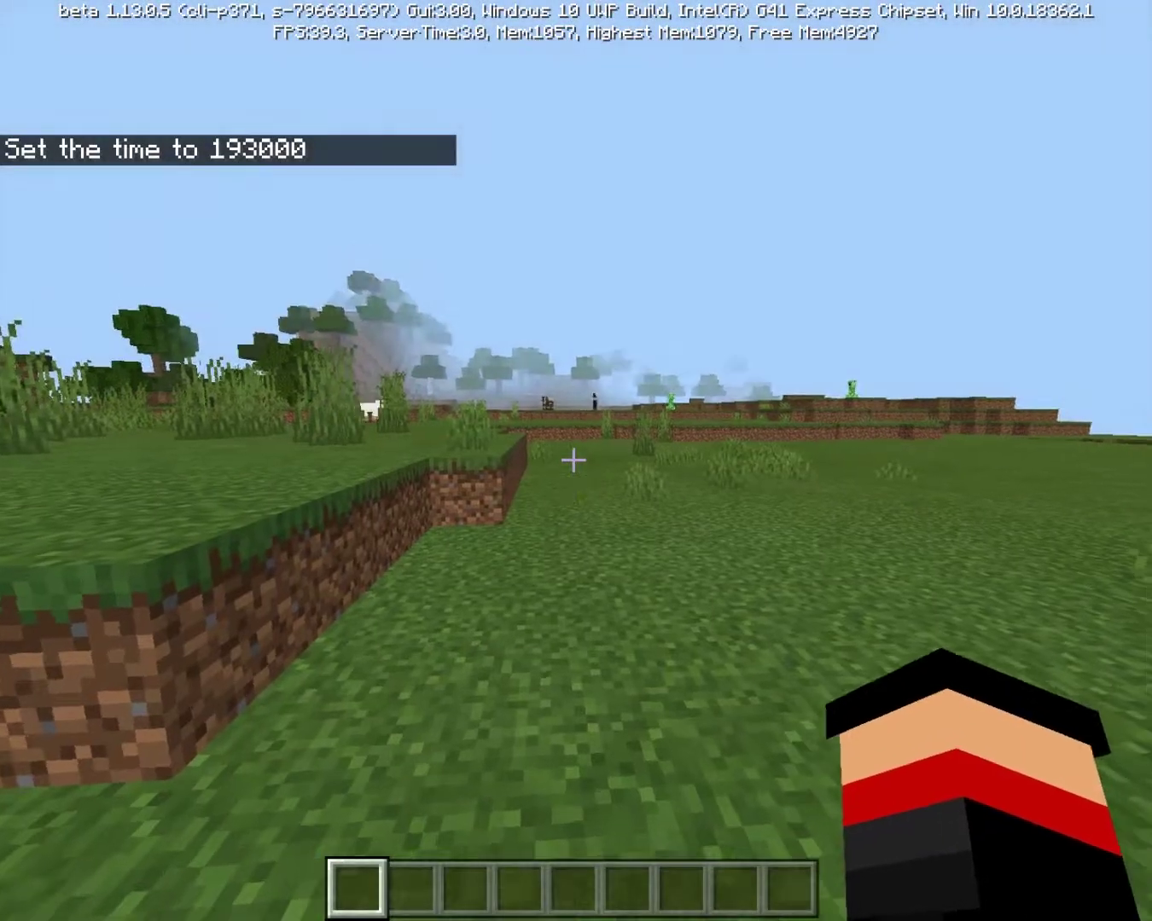
key(w)
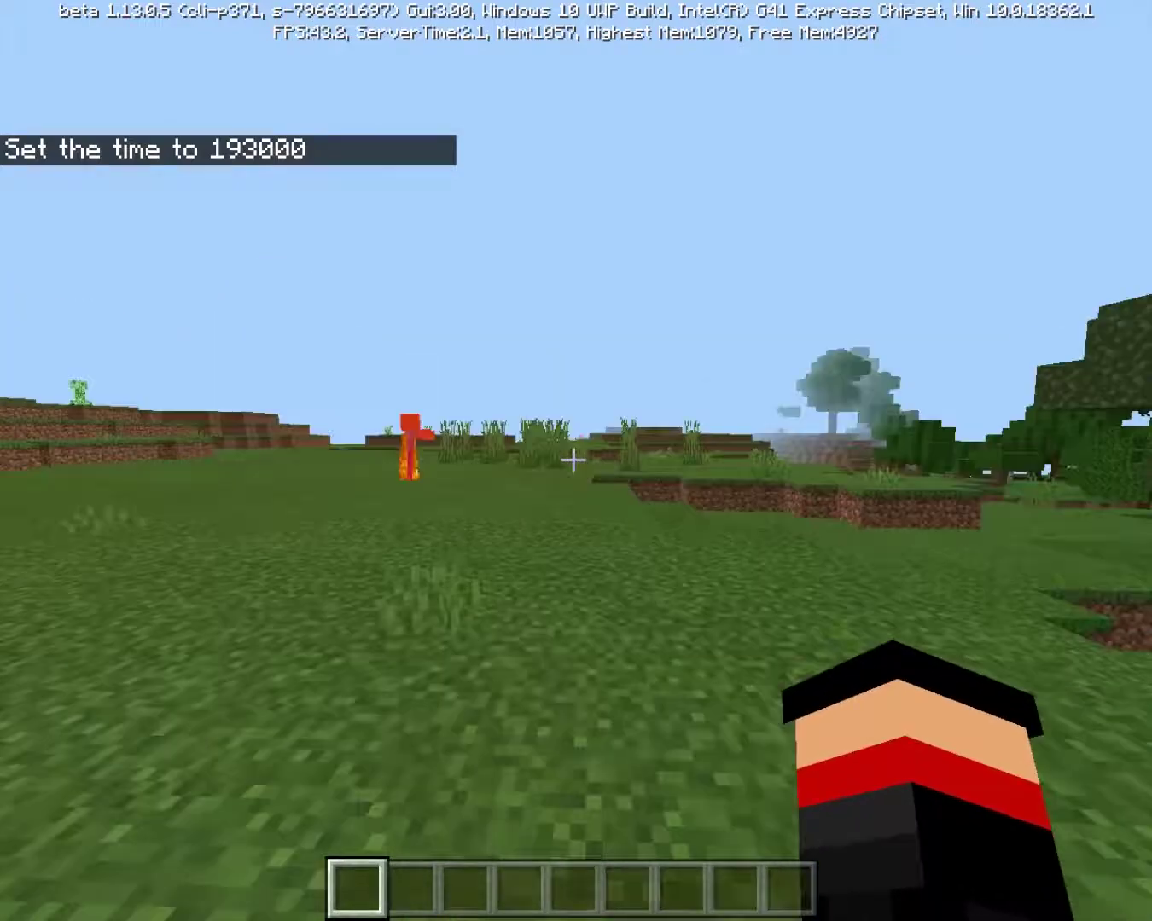
key(w)
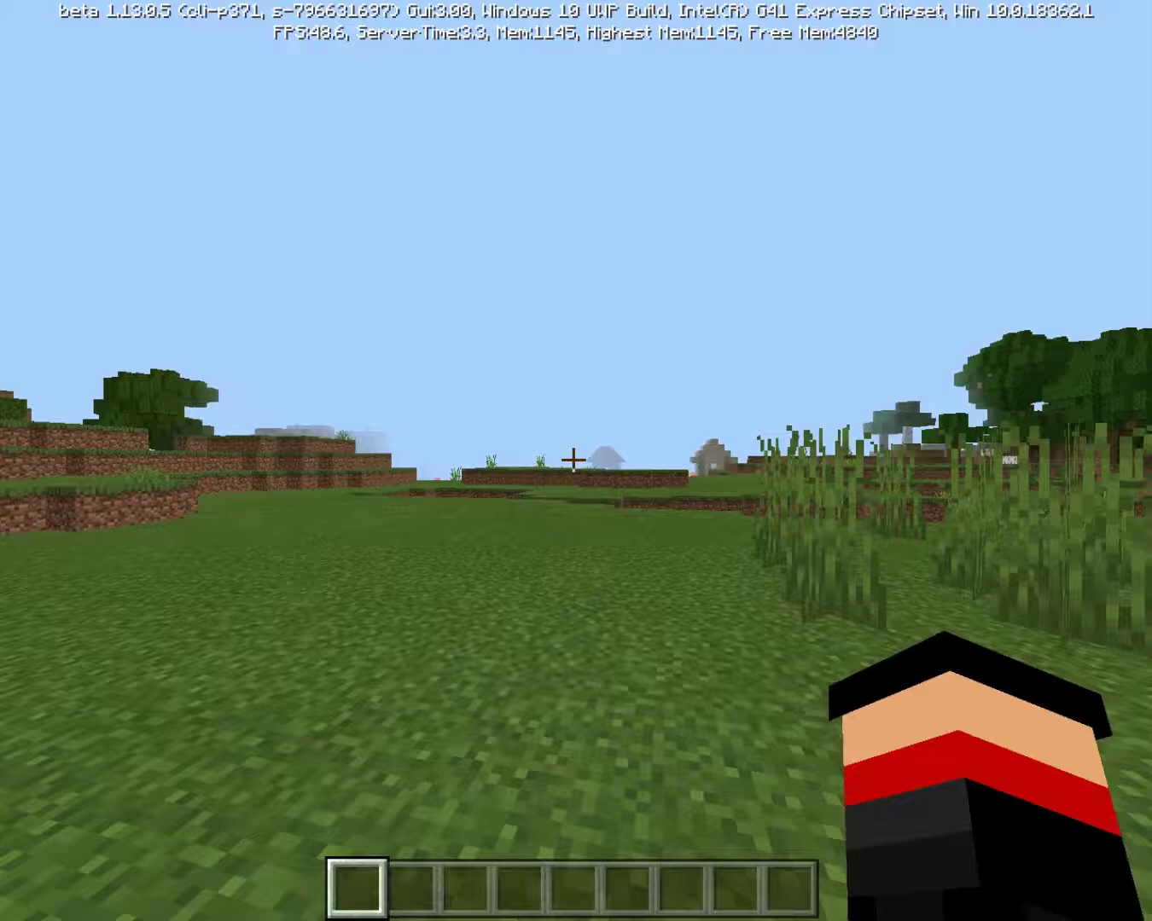
key(w)
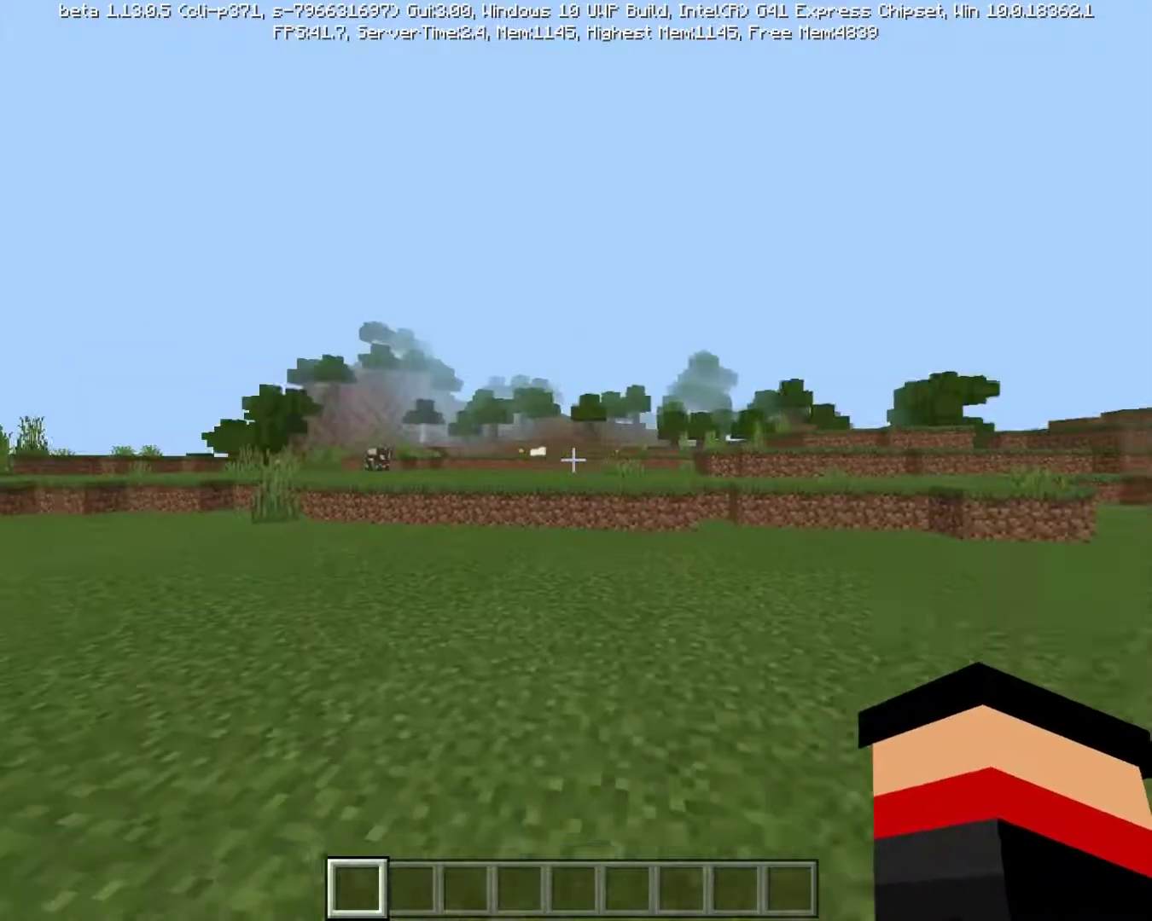
Step: Turn on Fancy Leaves, Beautiful Skies, Smooth Lighting, Fancy Graphics and Render Clouds in the video settings
key(Escape)
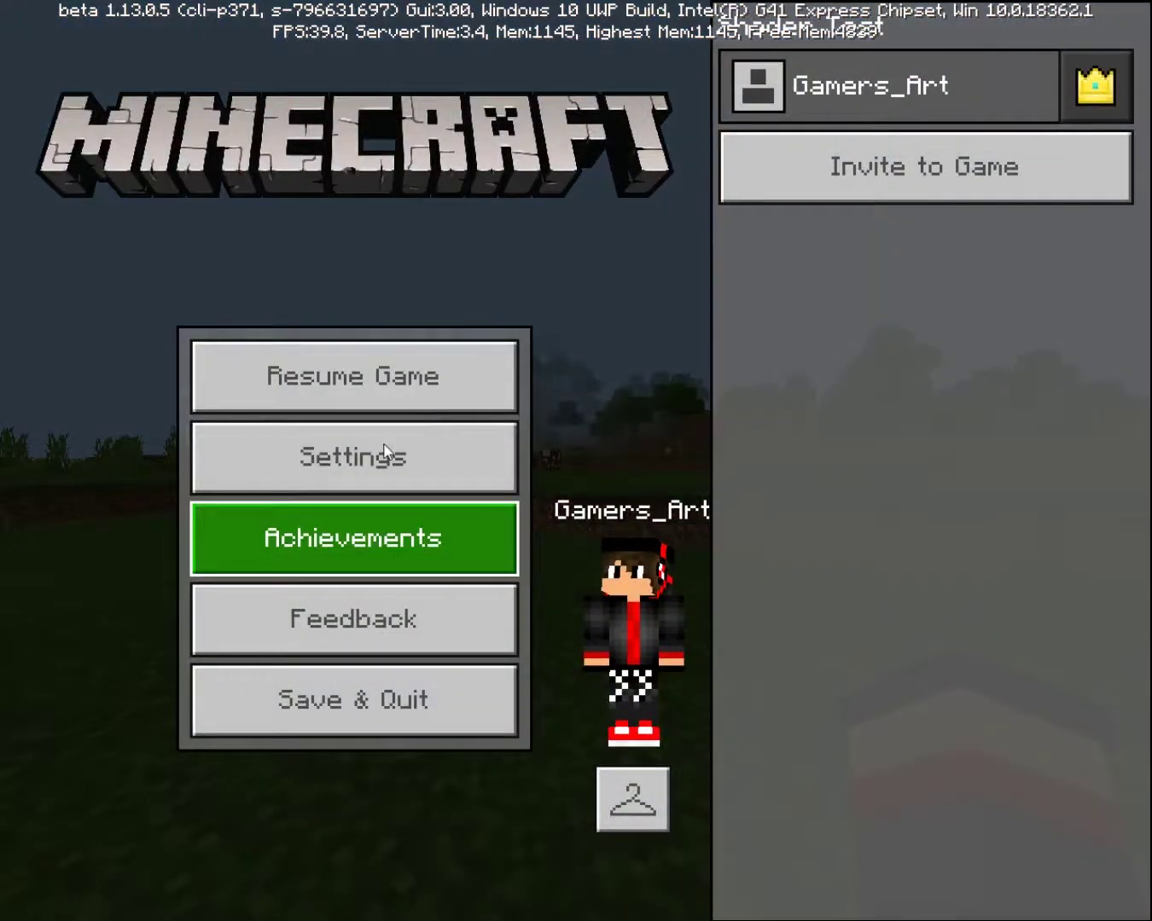
click(381, 458)
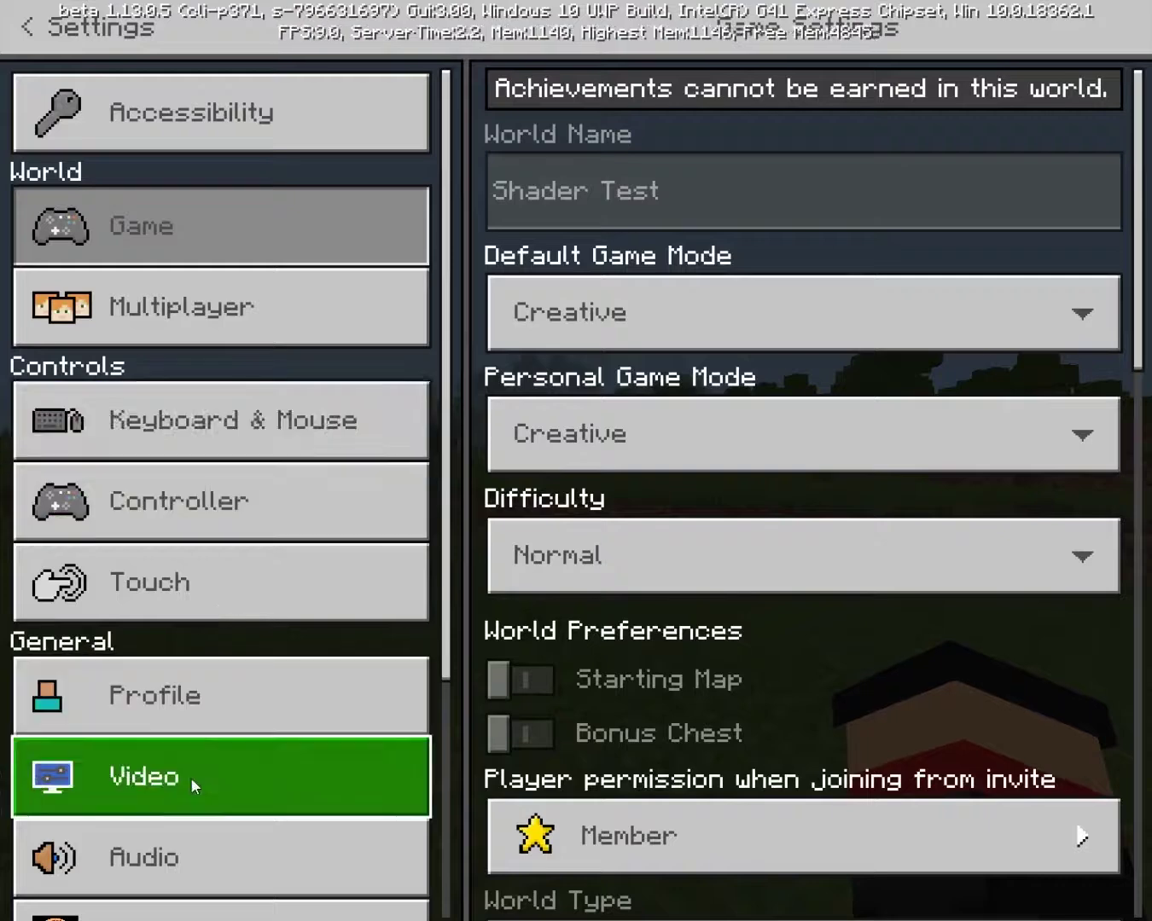
click(192, 776)
scroll(566, 748, down, 3)
click(565, 754)
scroll(559, 739, down, 2)
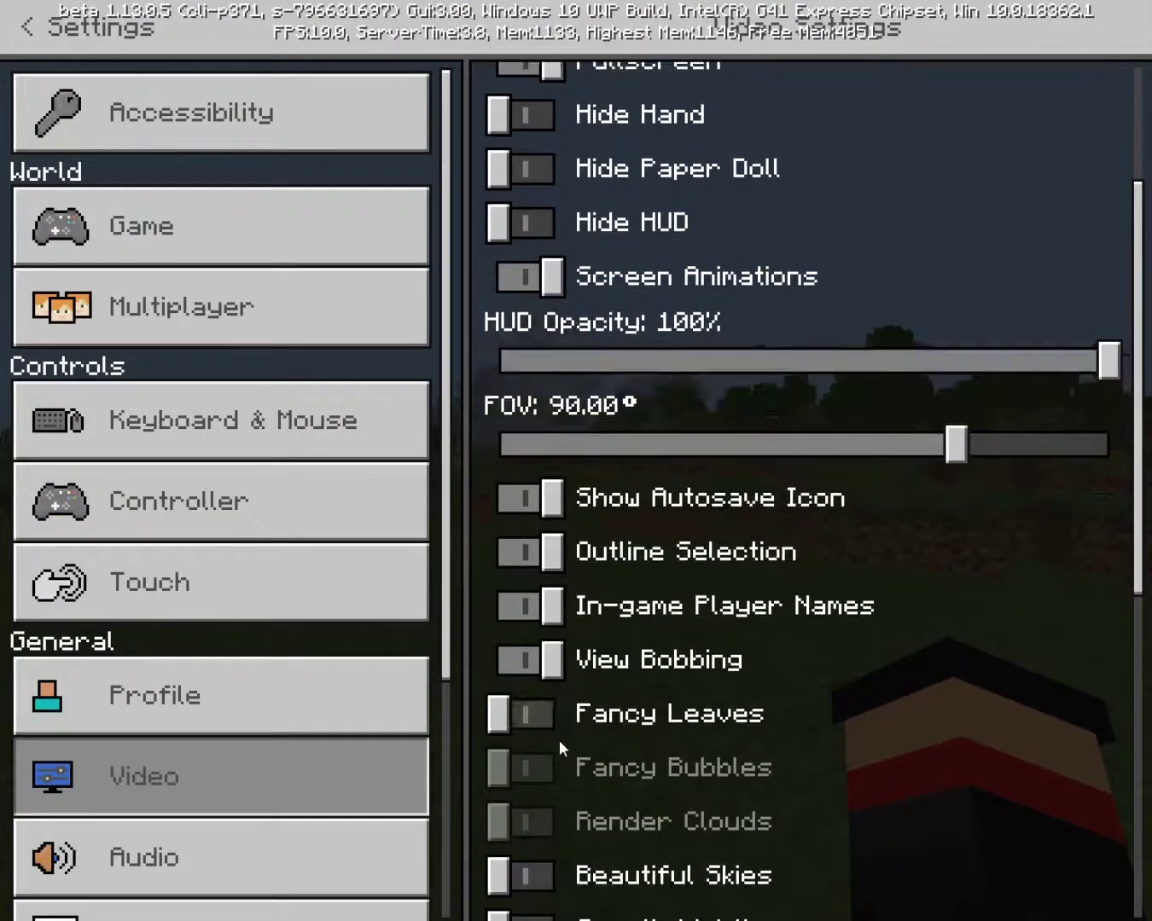
click(555, 745)
scroll(556, 745, down, 3)
click(527, 765)
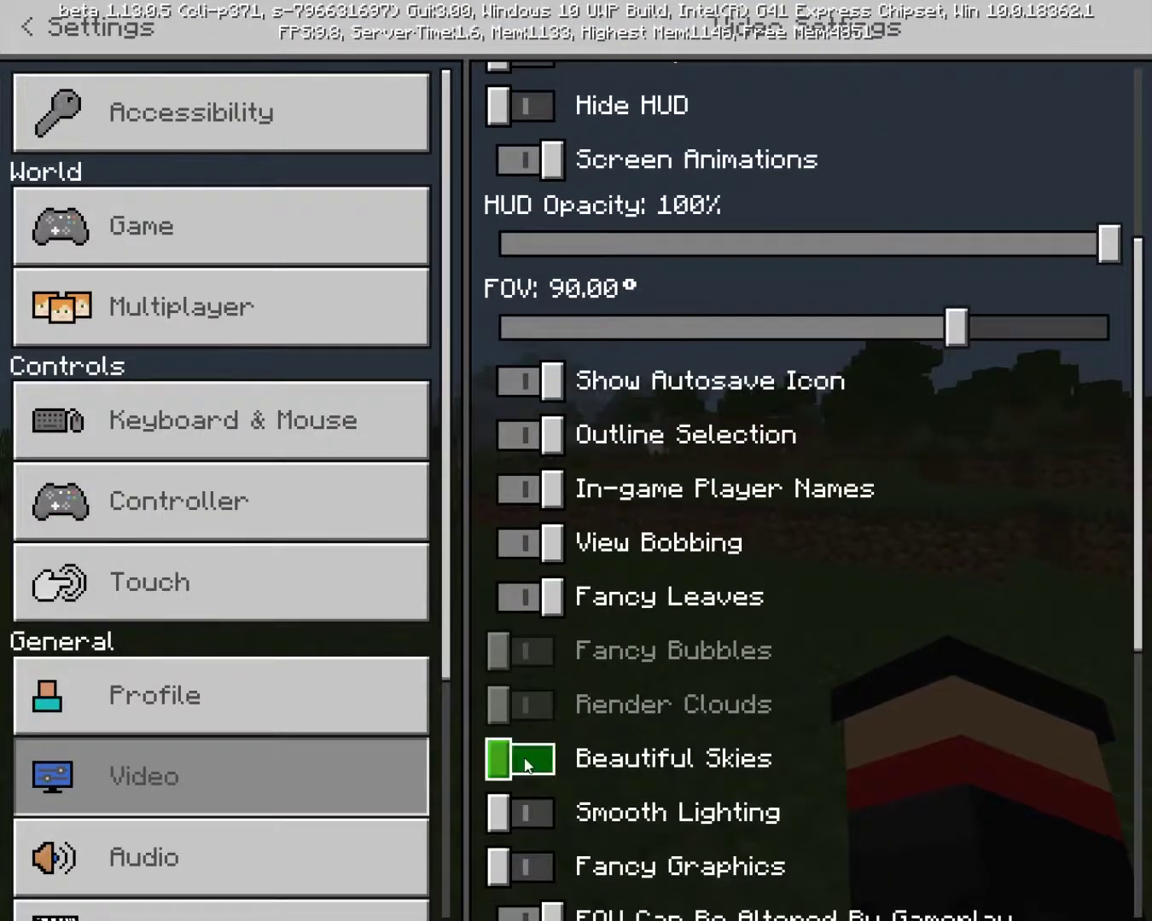
click(527, 704)
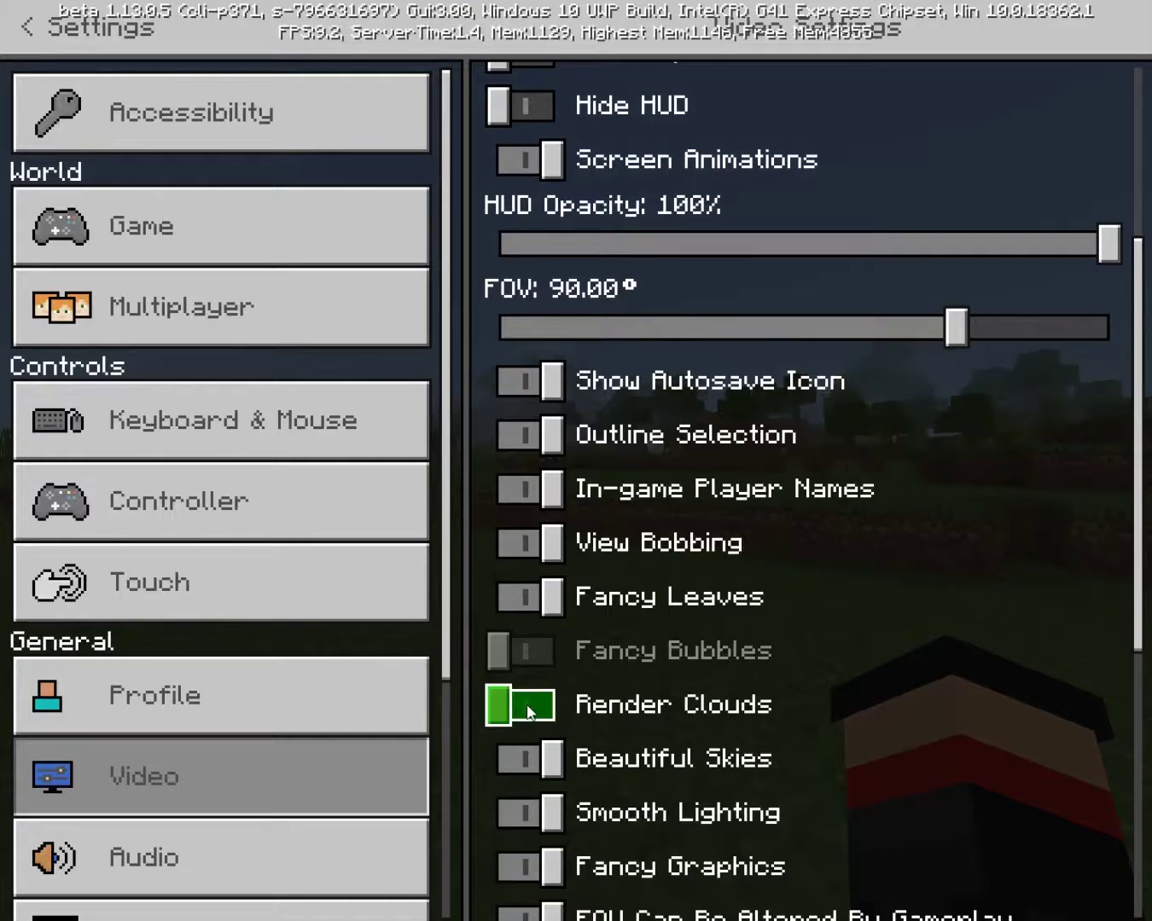
click(42, 41)
Step: Resume the game and walk along the grassy ledges to check the frame rate with the fancy graphics options
click(354, 376)
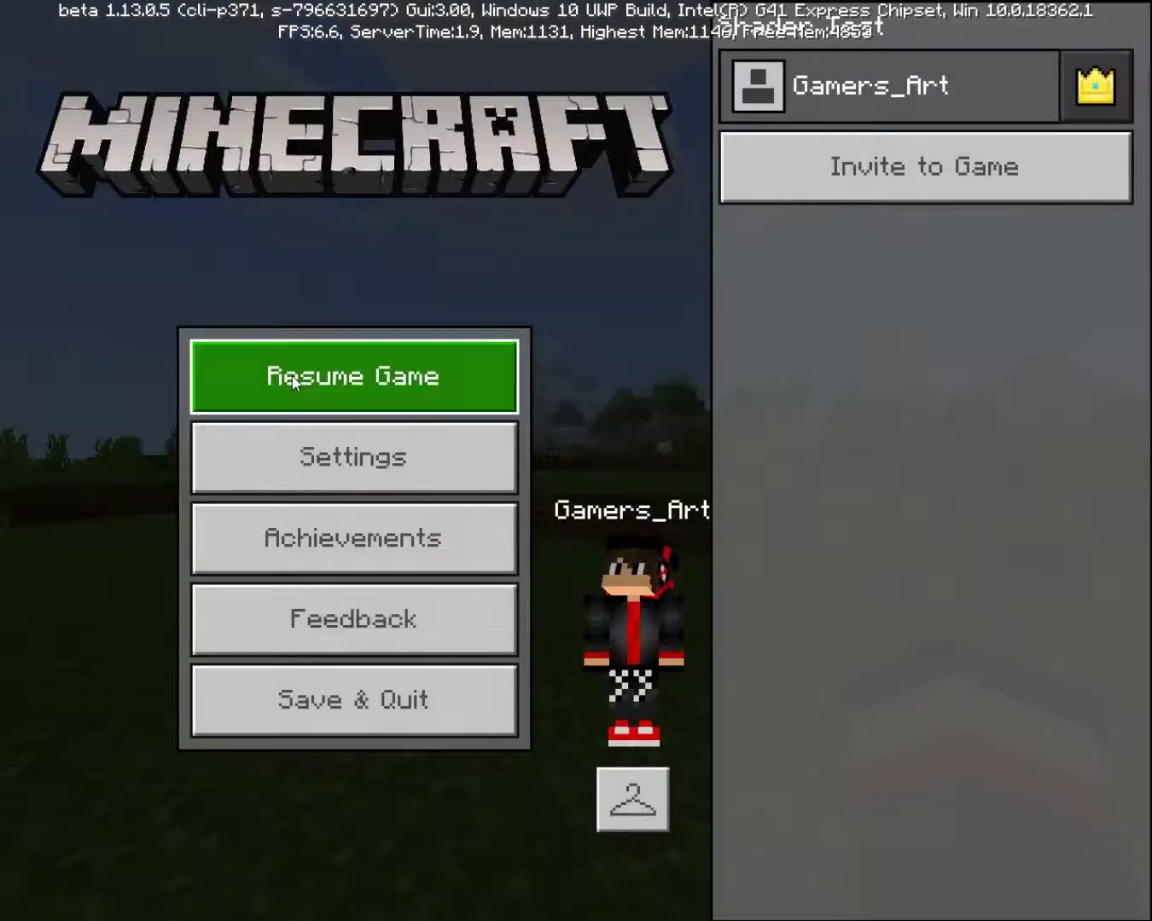
key(w)
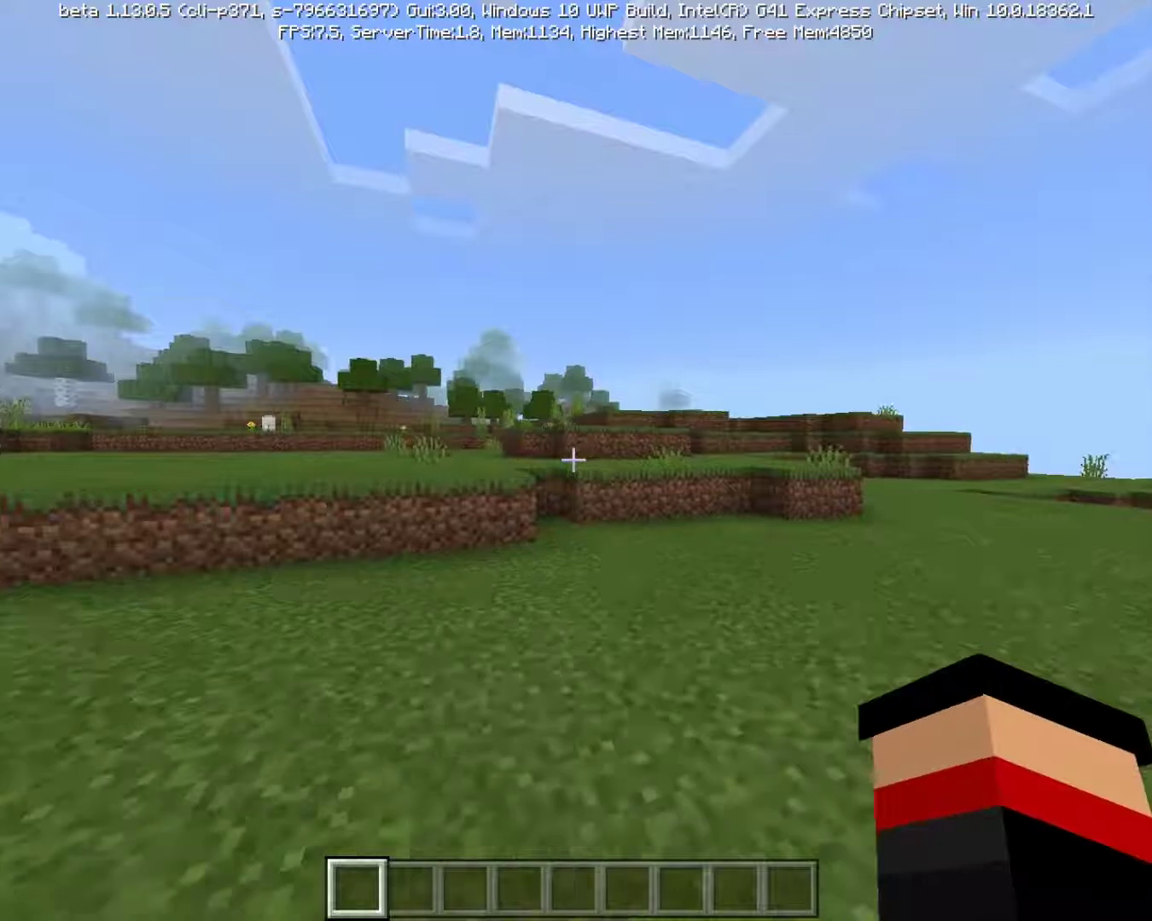
key(w)
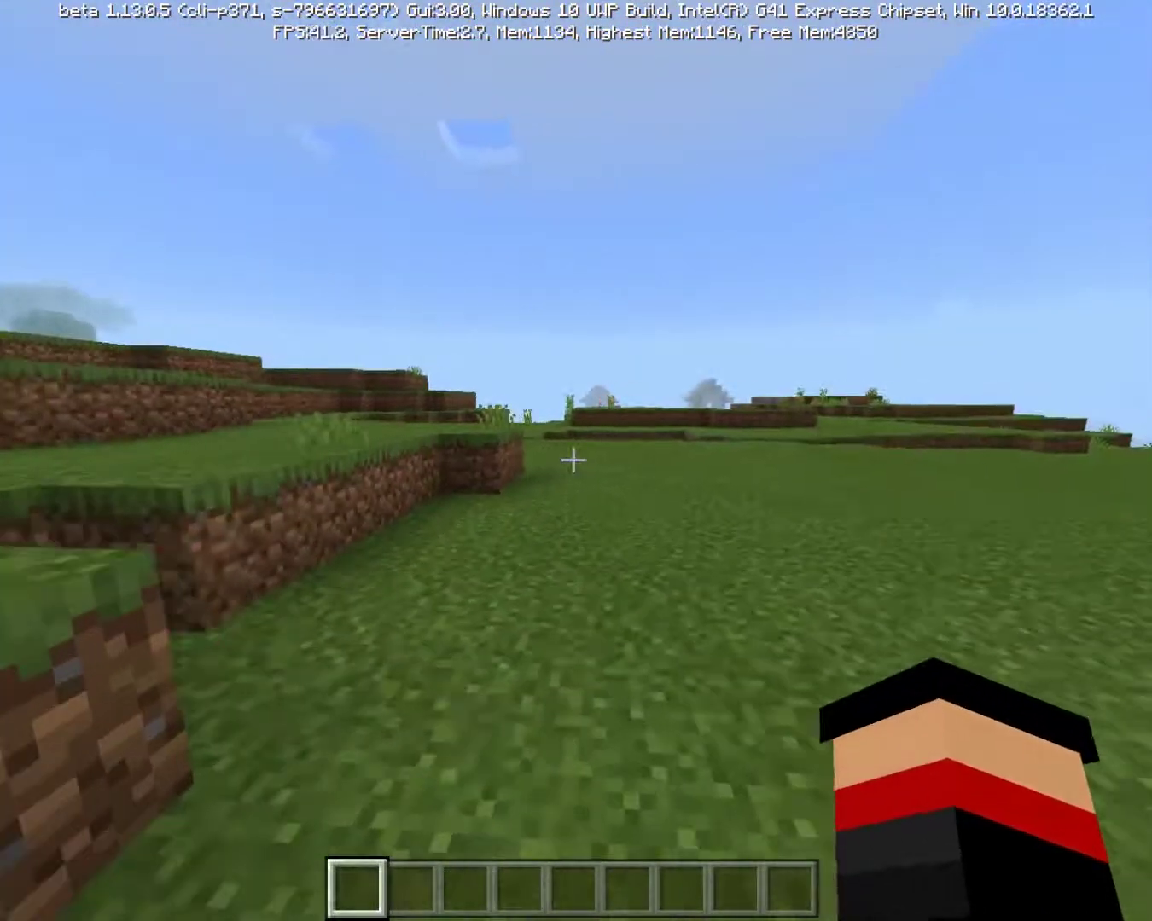
key(w)
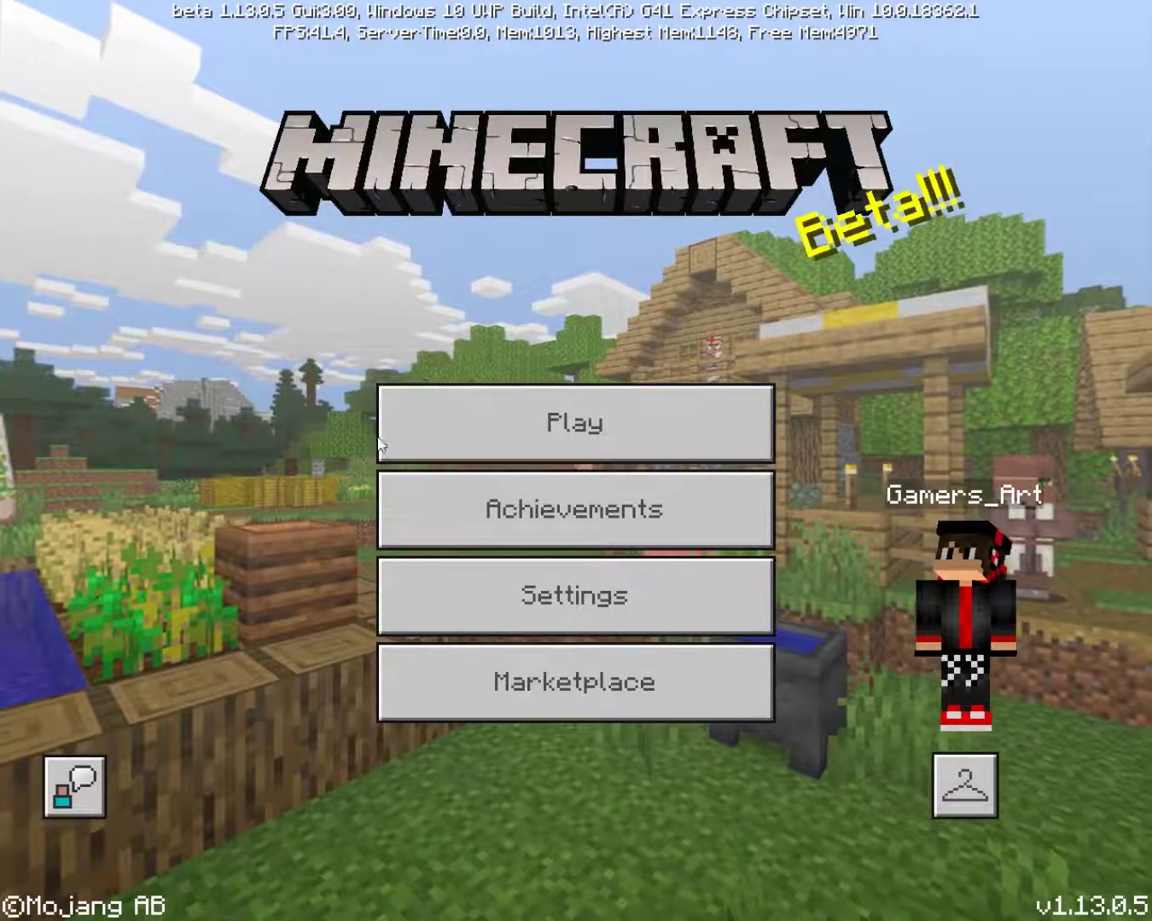
Step: Turn off Fullscreen in the video settings and return to the main menu
click(506, 623)
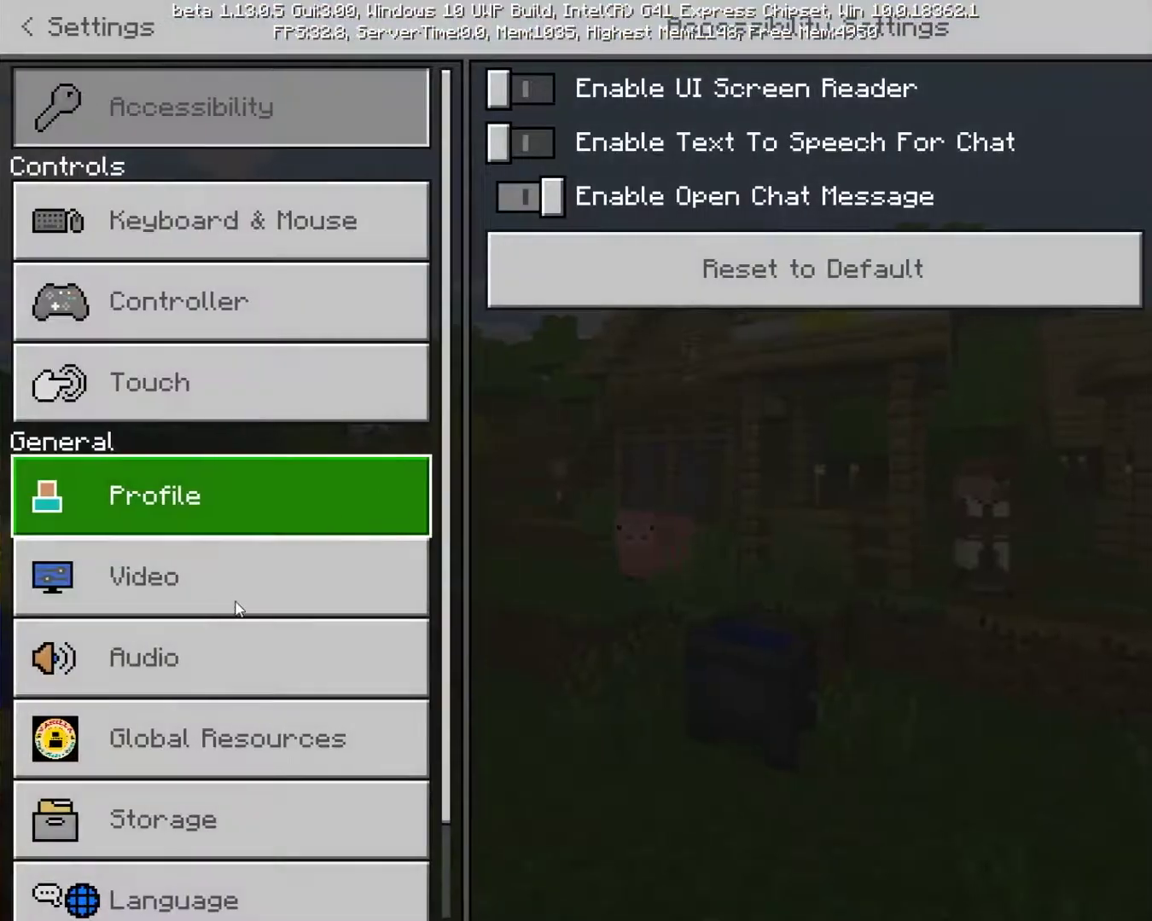
click(236, 604)
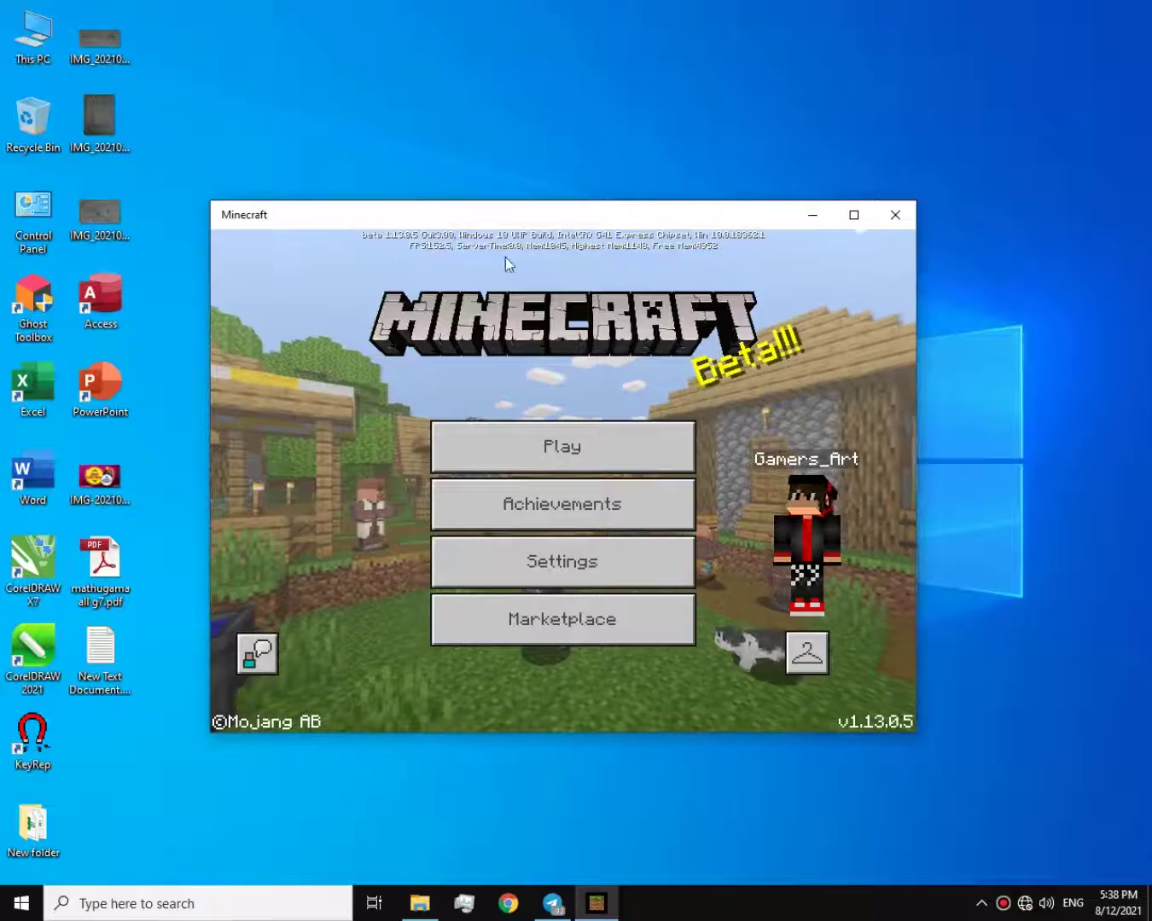
click(464, 74)
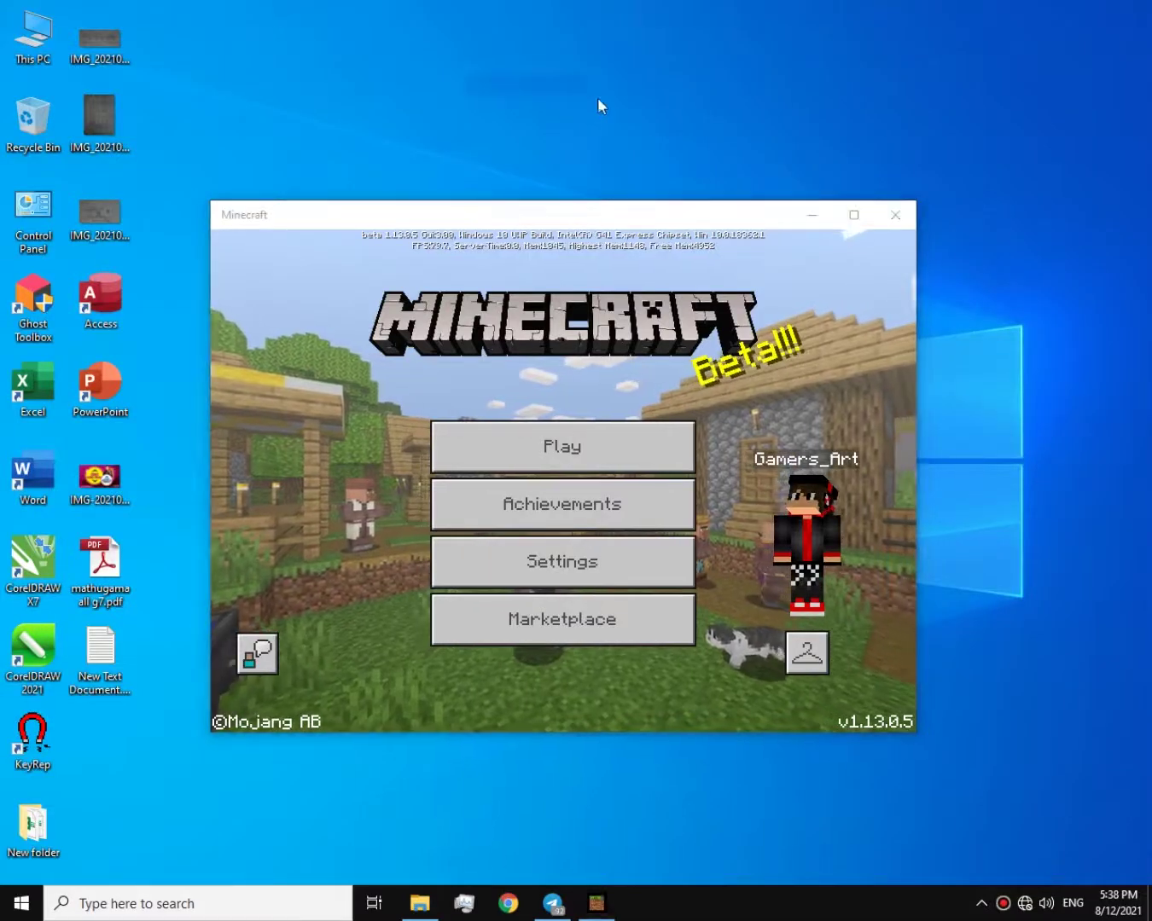
Step: Switch to the Windows display settings, lower the display resolution, keep the change and minimise the Settings window
right_click(535, 66)
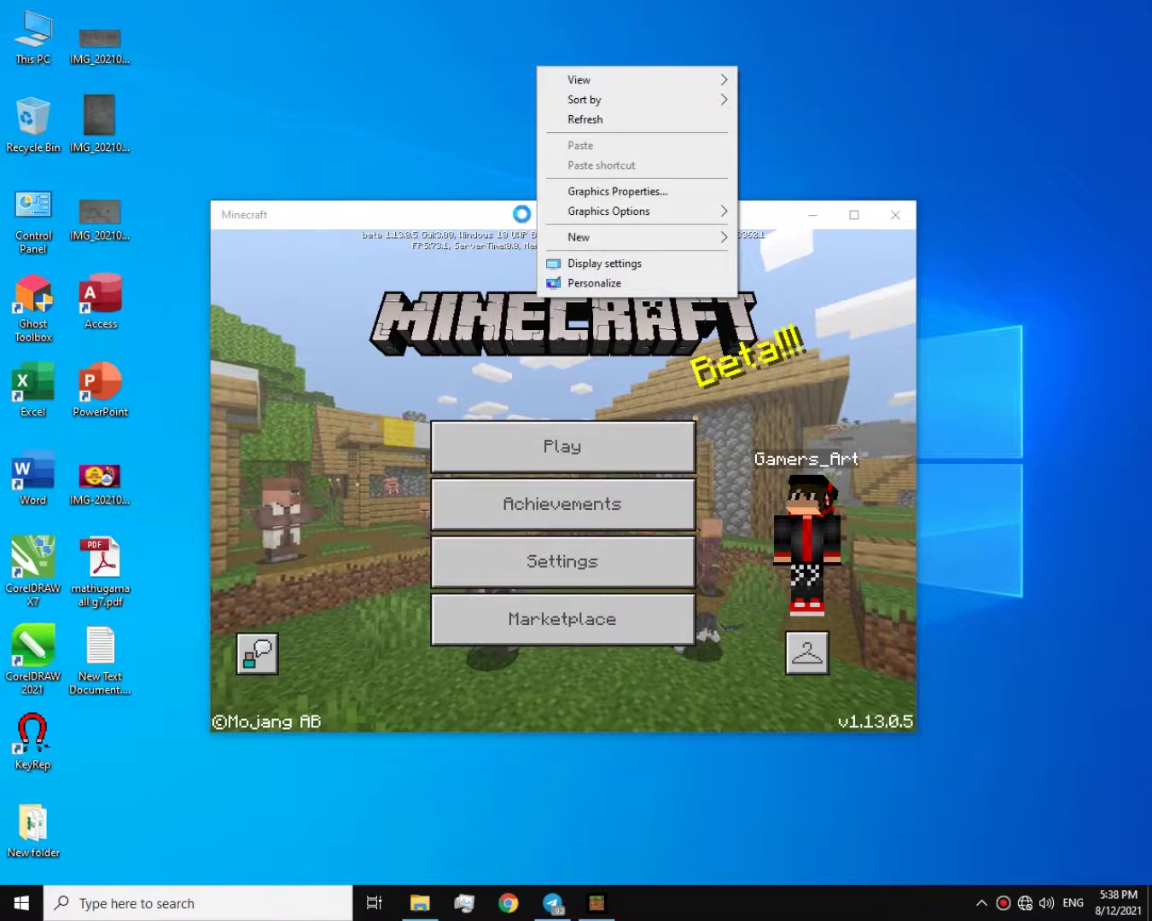
click(631, 265)
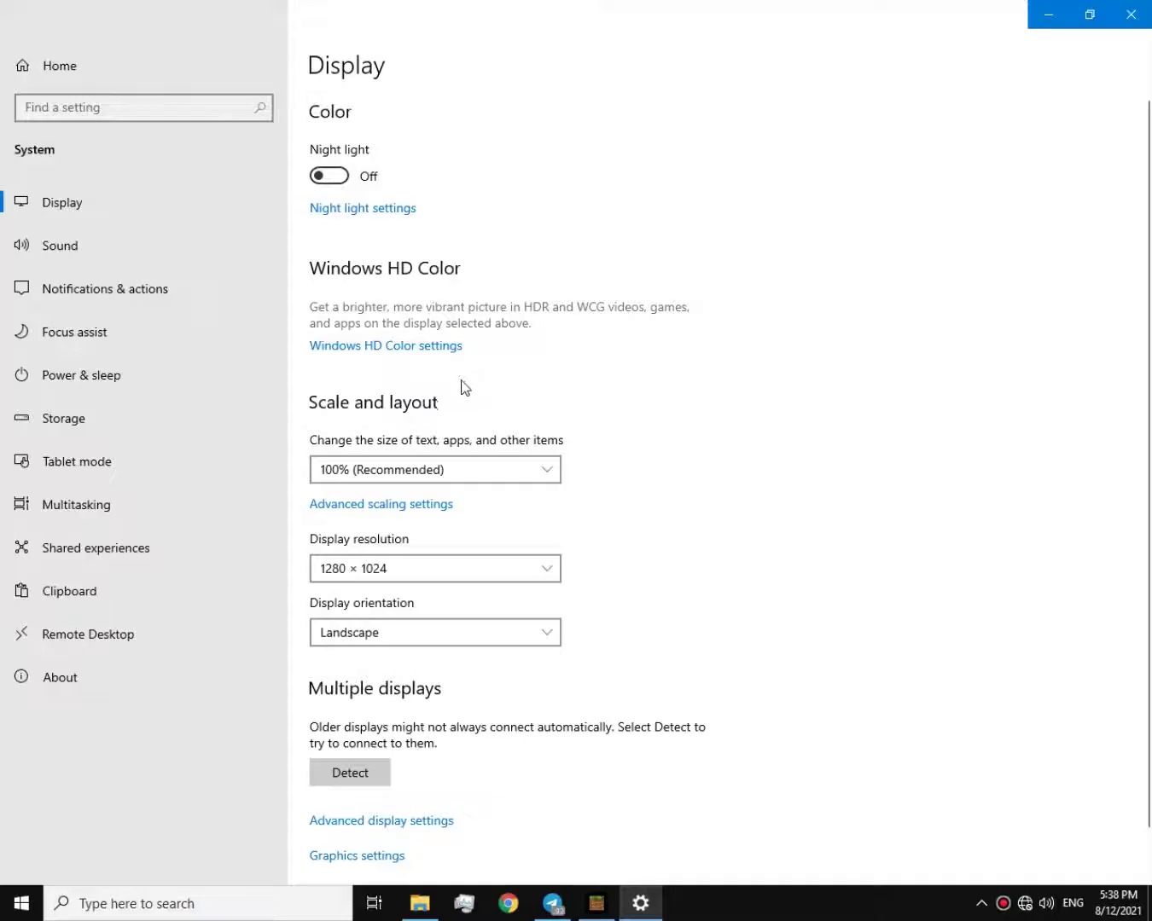
click(458, 575)
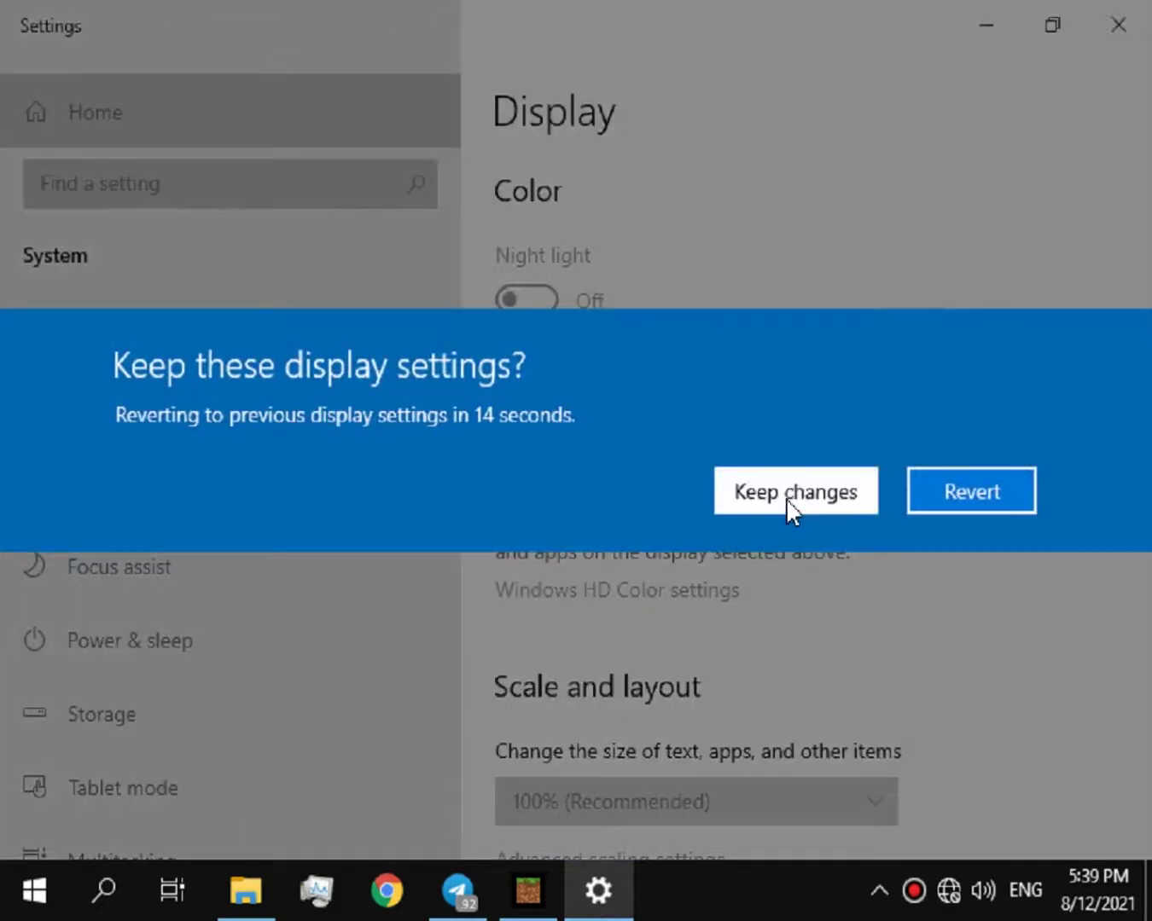
click(790, 504)
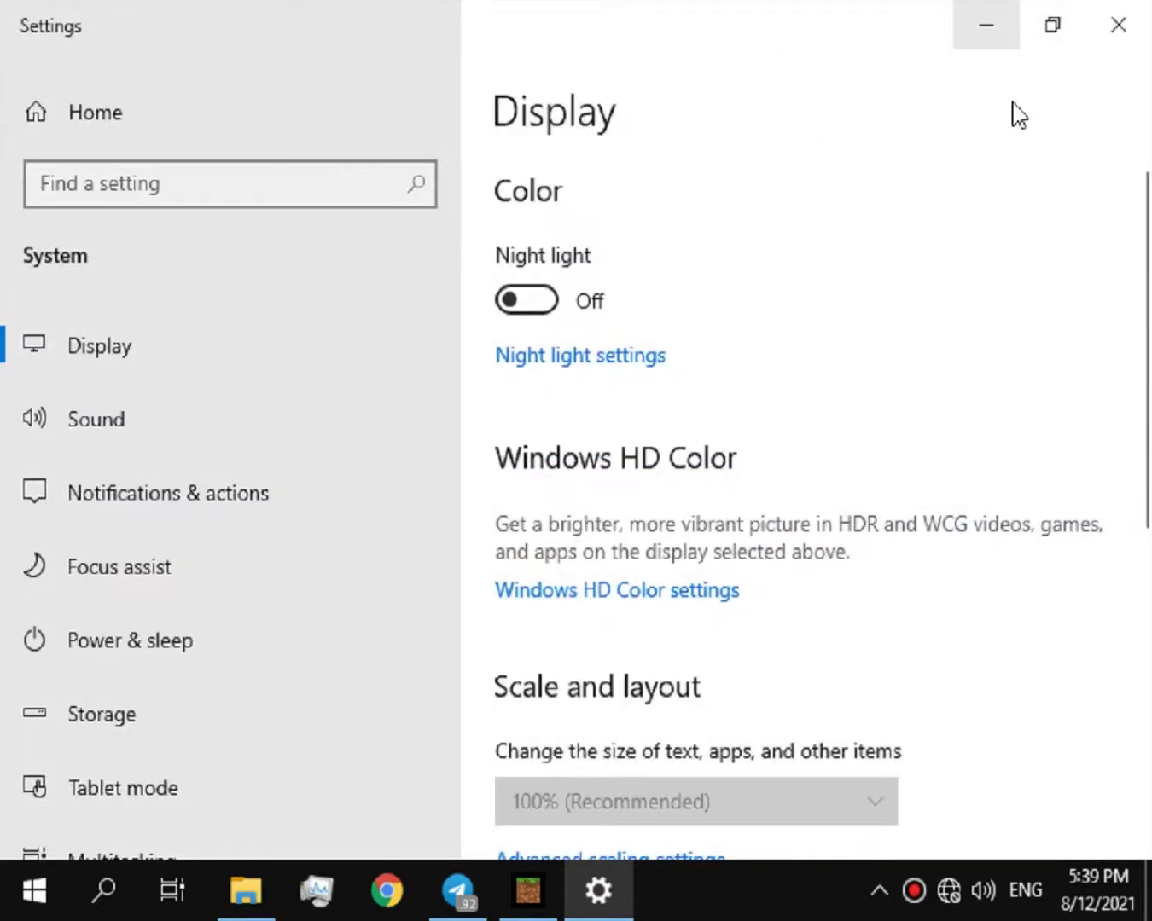
click(985, 24)
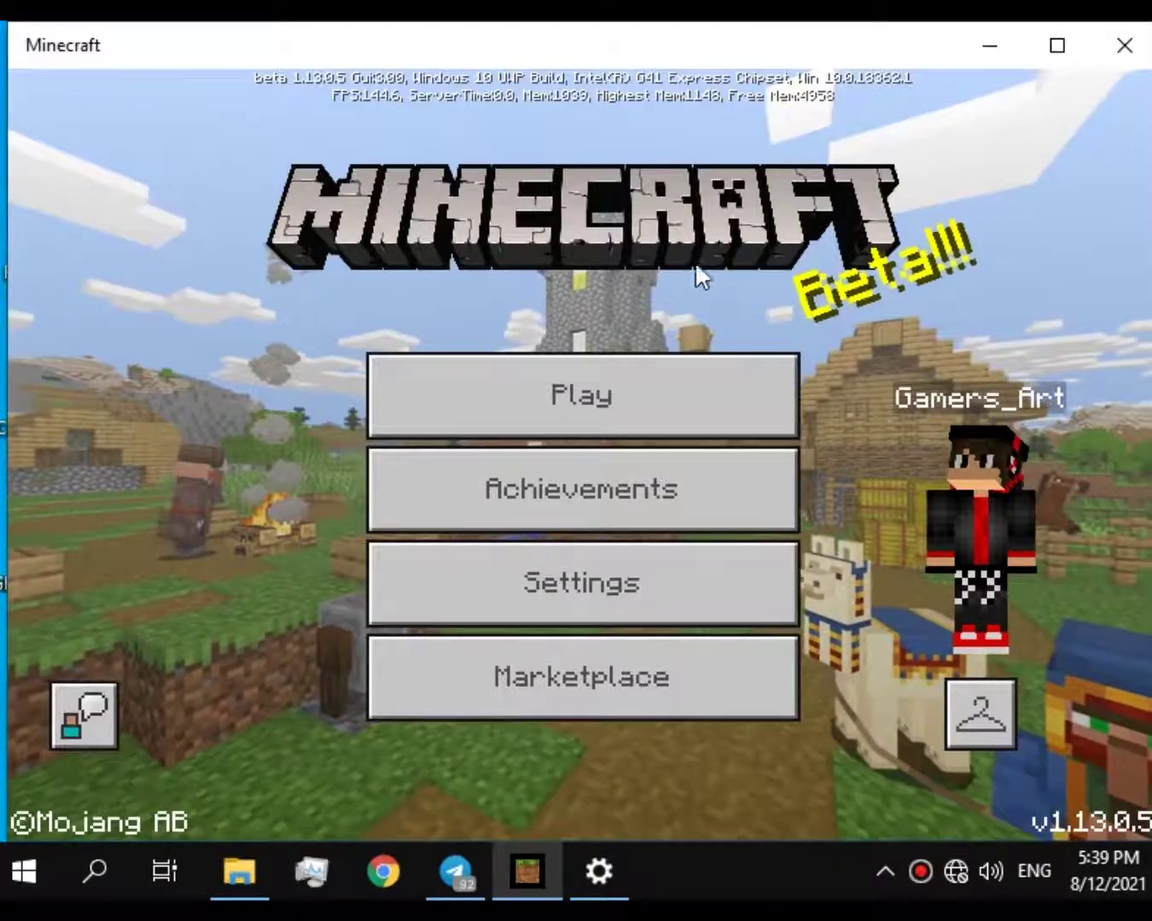
Step: Turn Fullscreen back on in Minecraft's video settings and return to the main menu
click(495, 595)
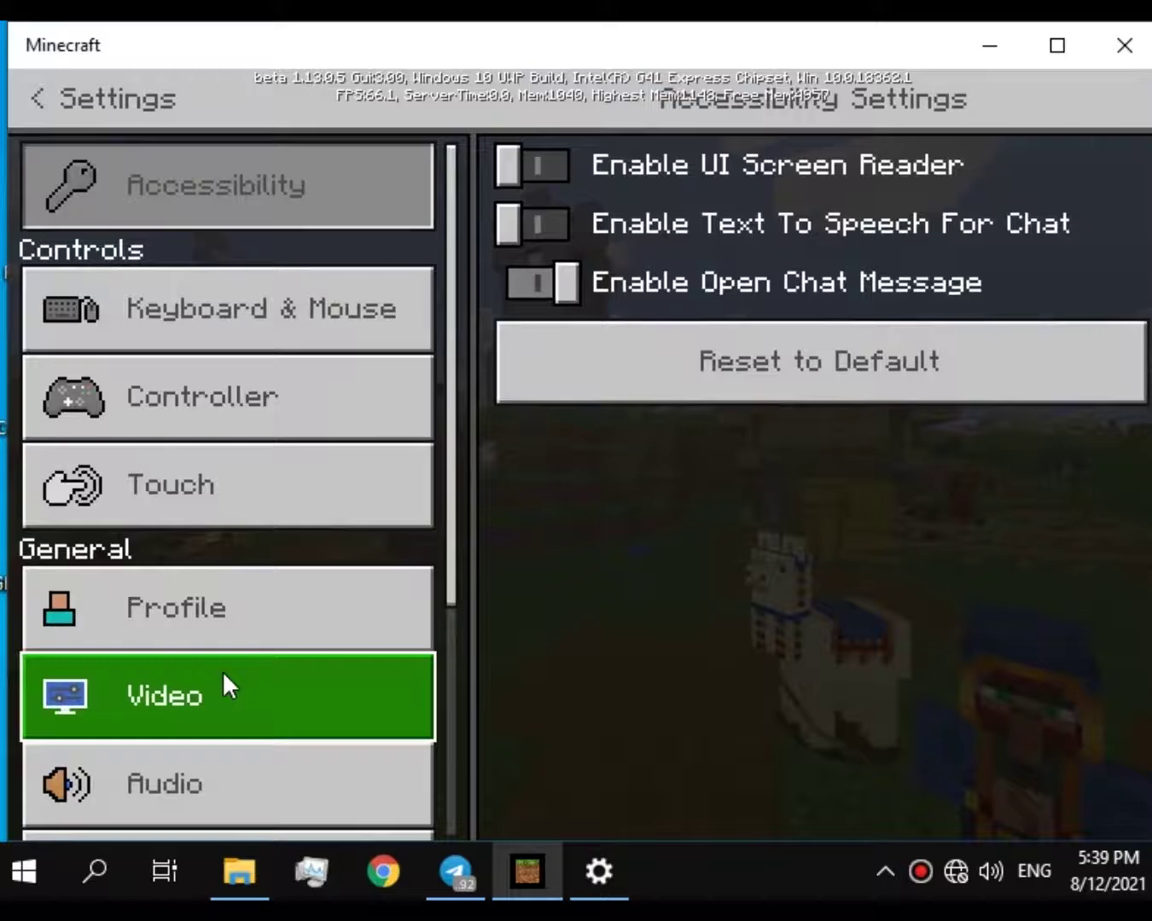
click(232, 687)
click(546, 388)
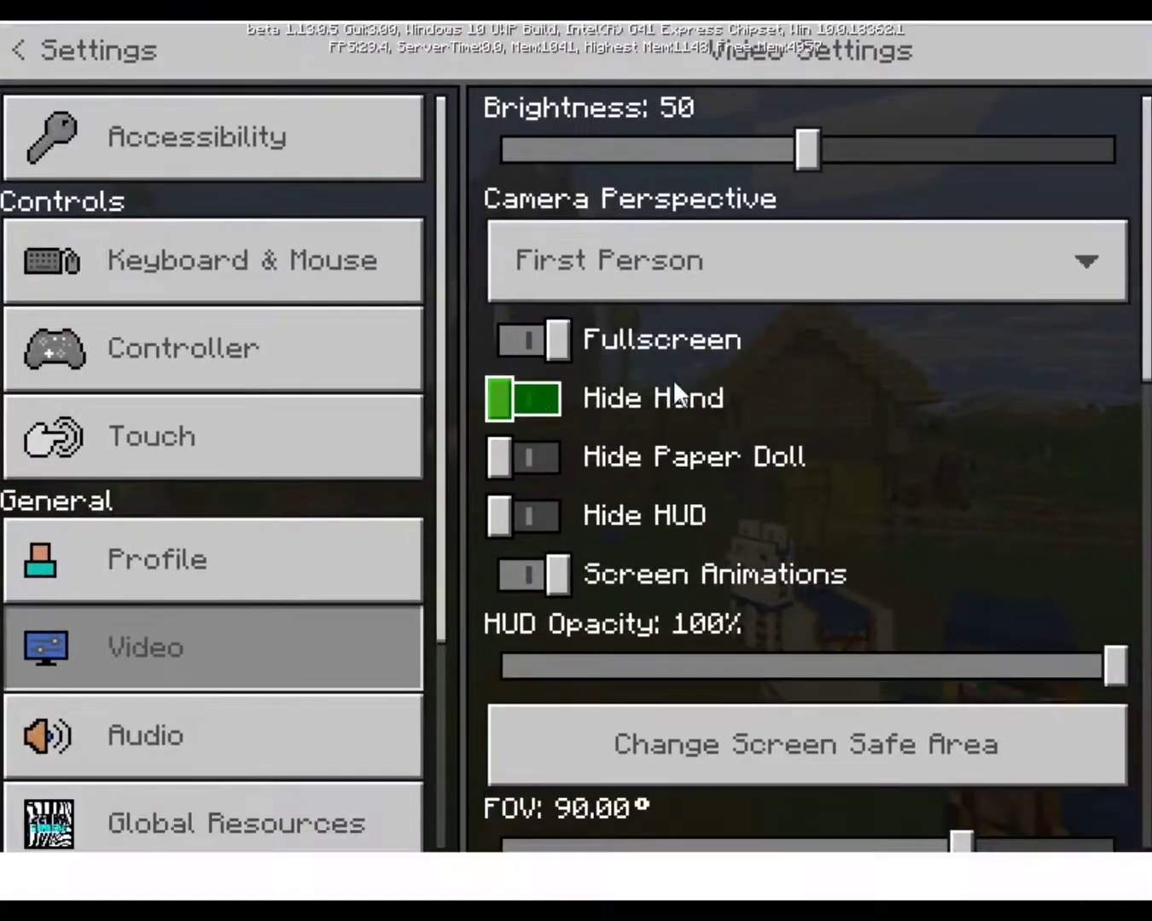
click(772, 339)
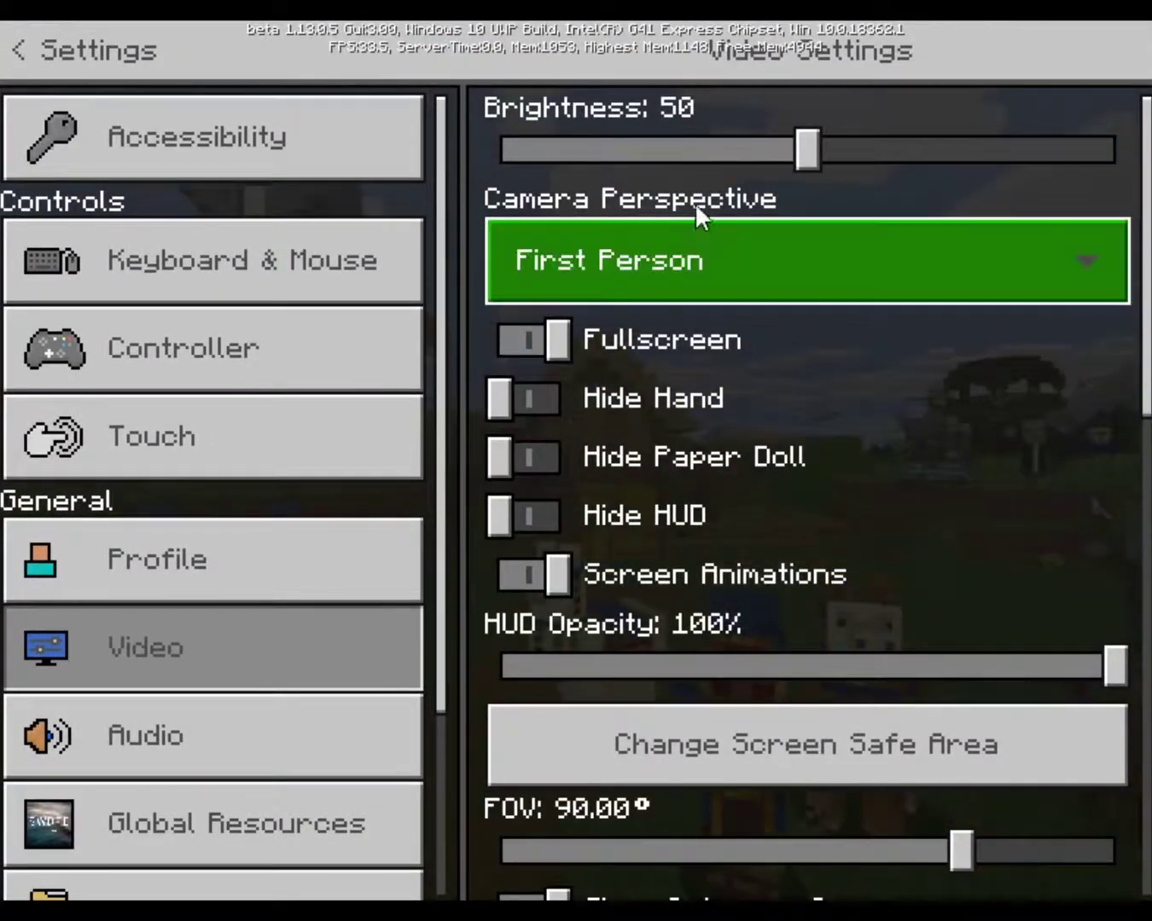
click(34, 60)
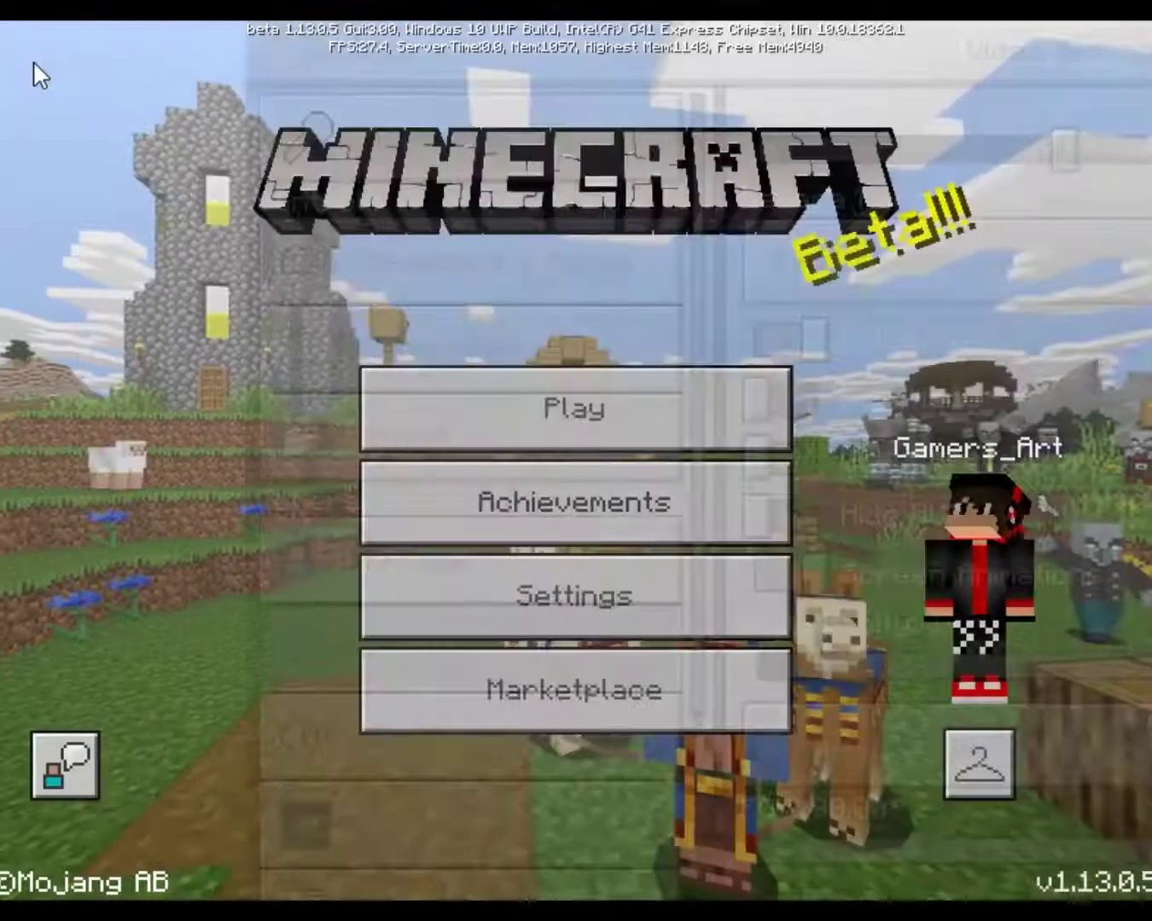
Step: Enter the Shader Test world and sprint and jump across the grassland to check the frame rate at the lower display resolution
click(649, 416)
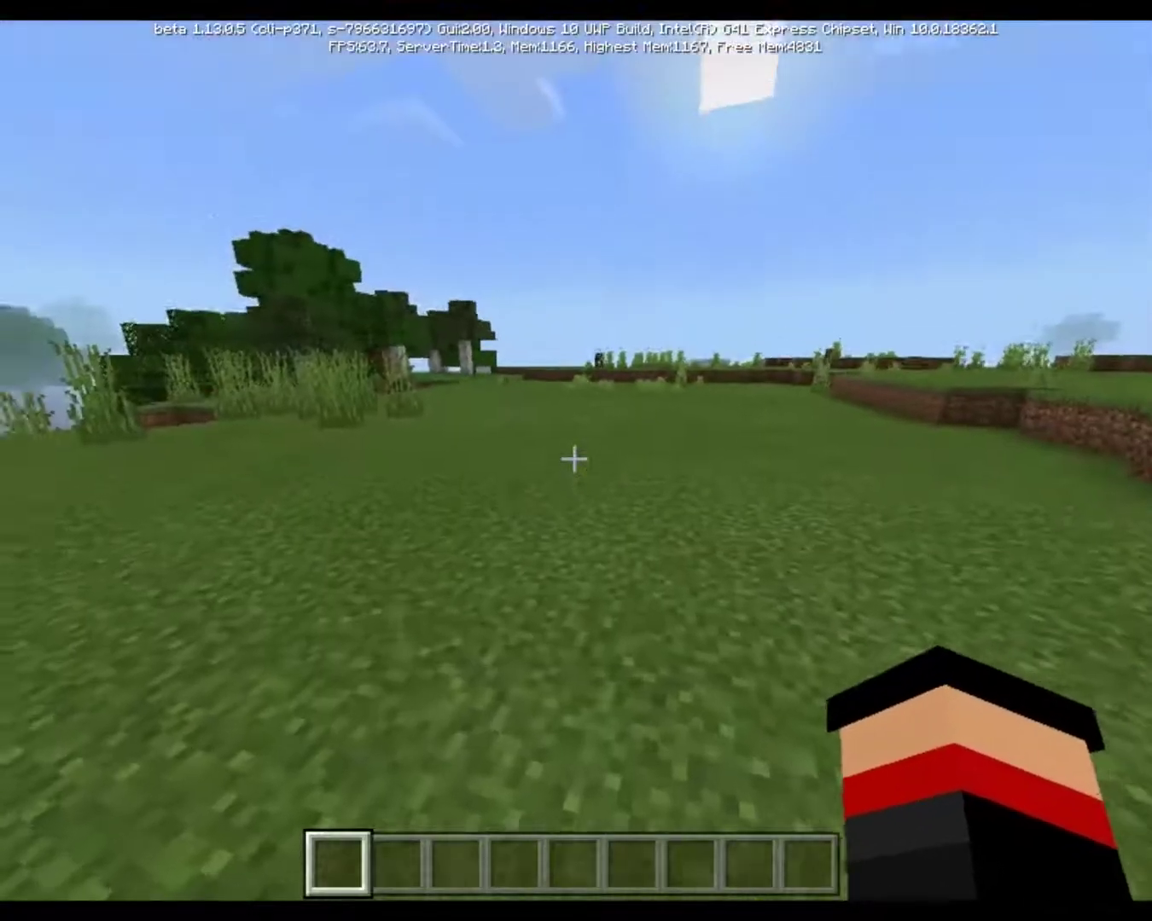
key(w)
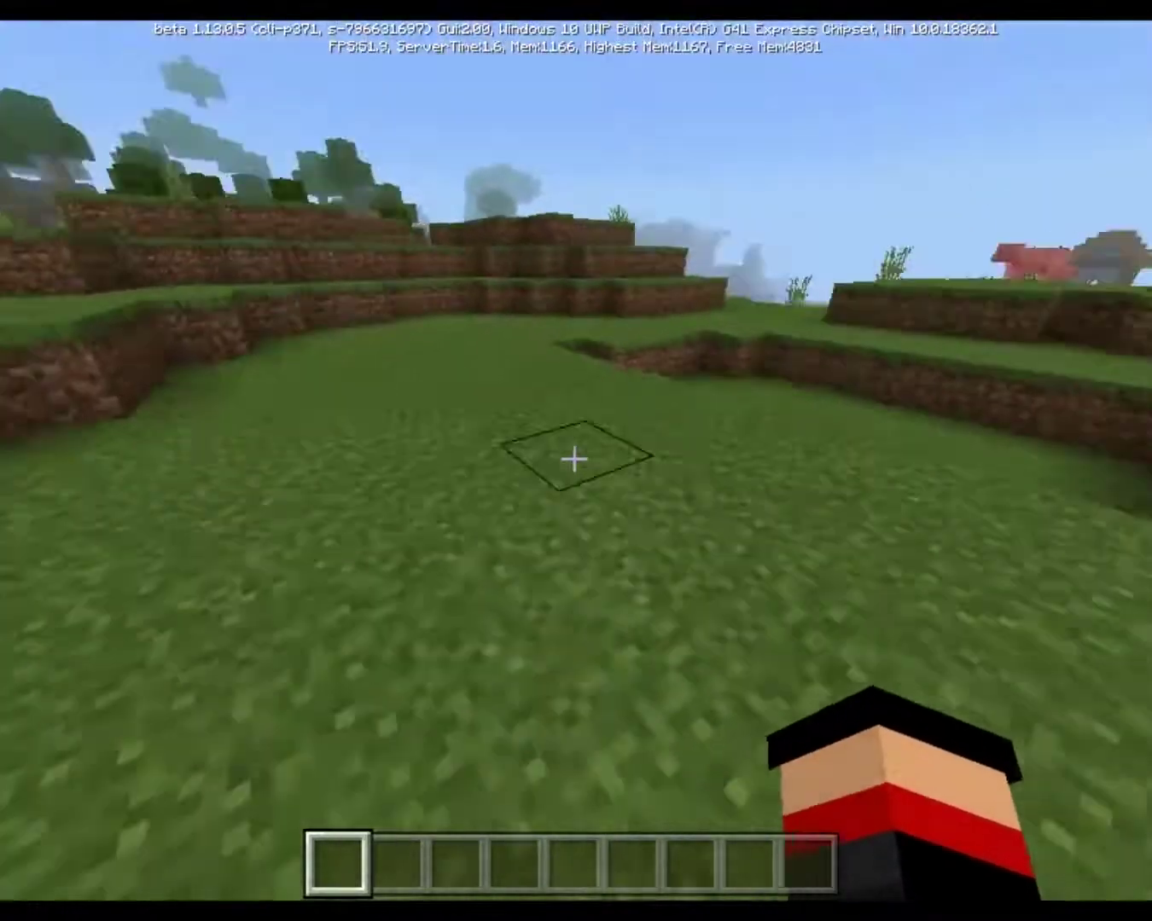
key(ctrl+w)
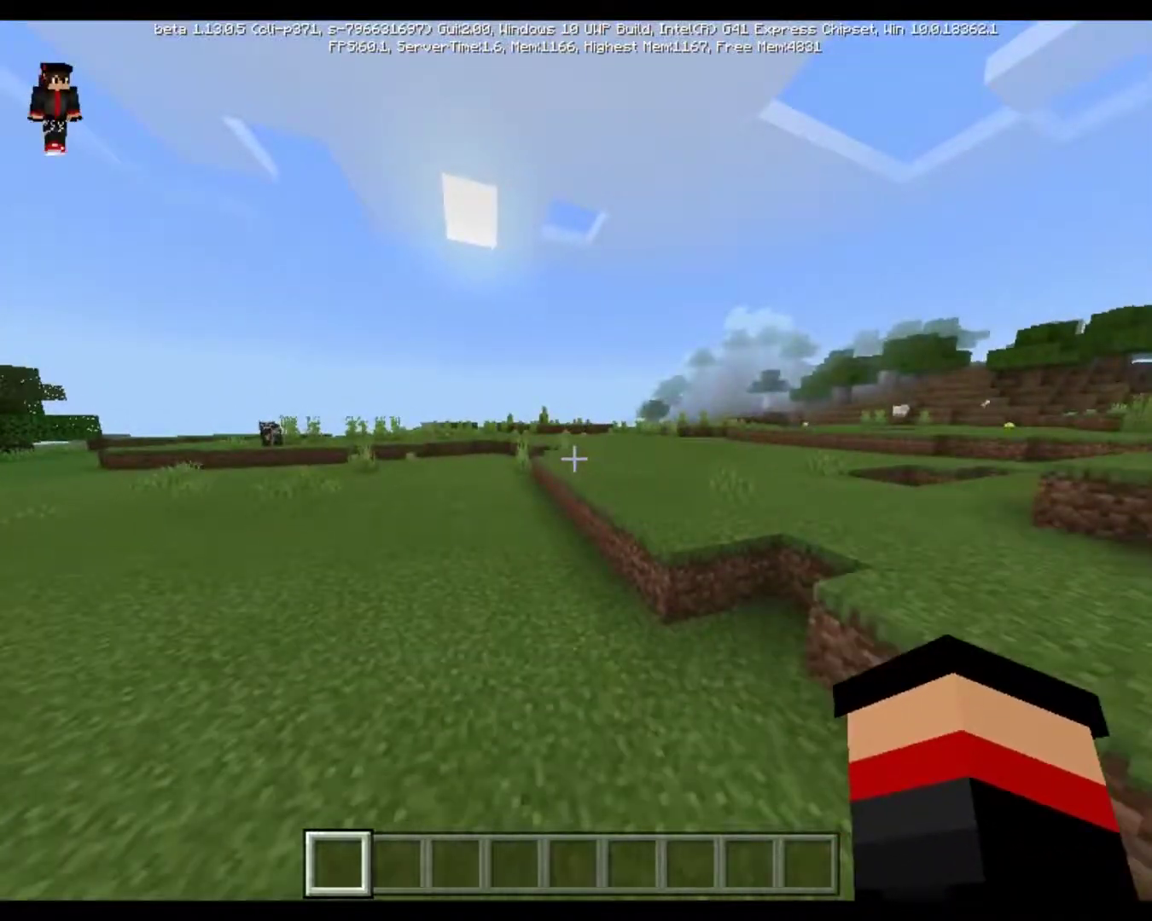
key(space)
key(w)
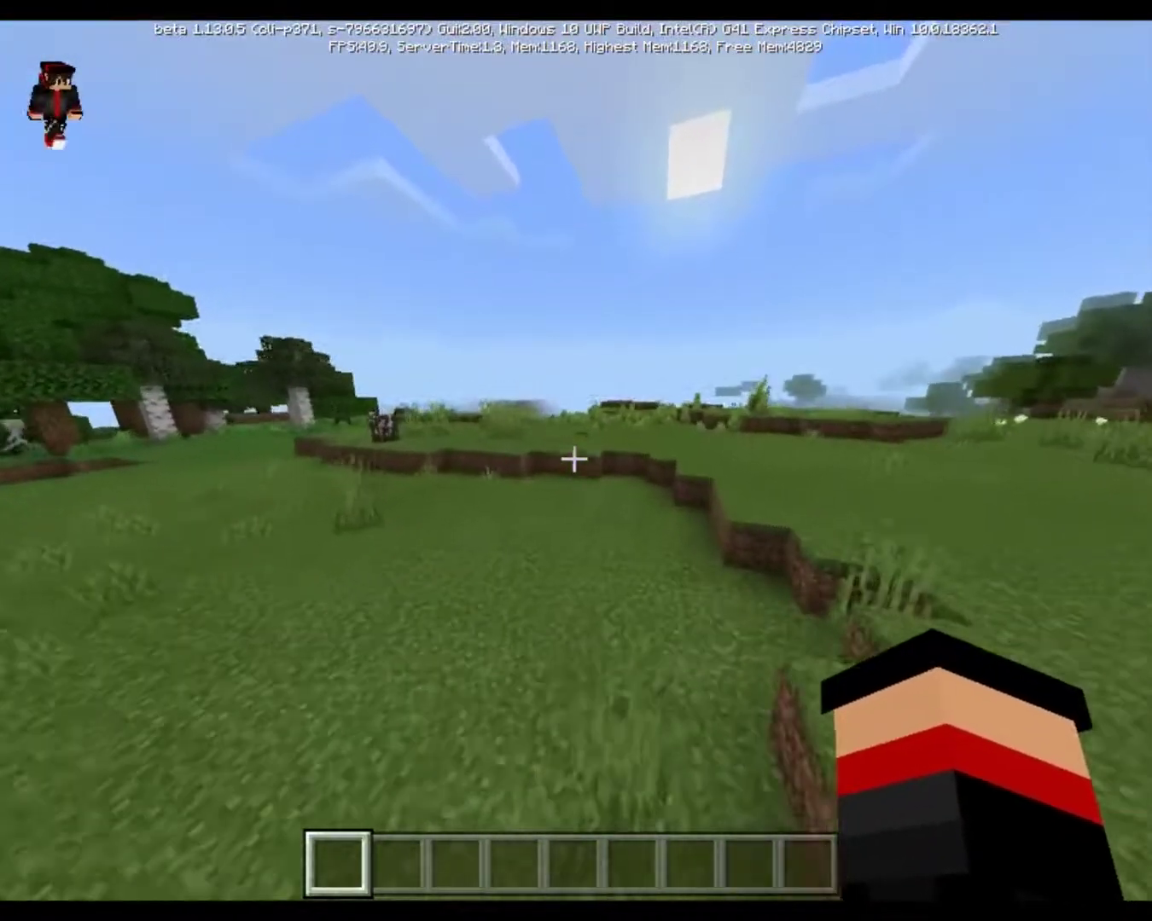
key(w)
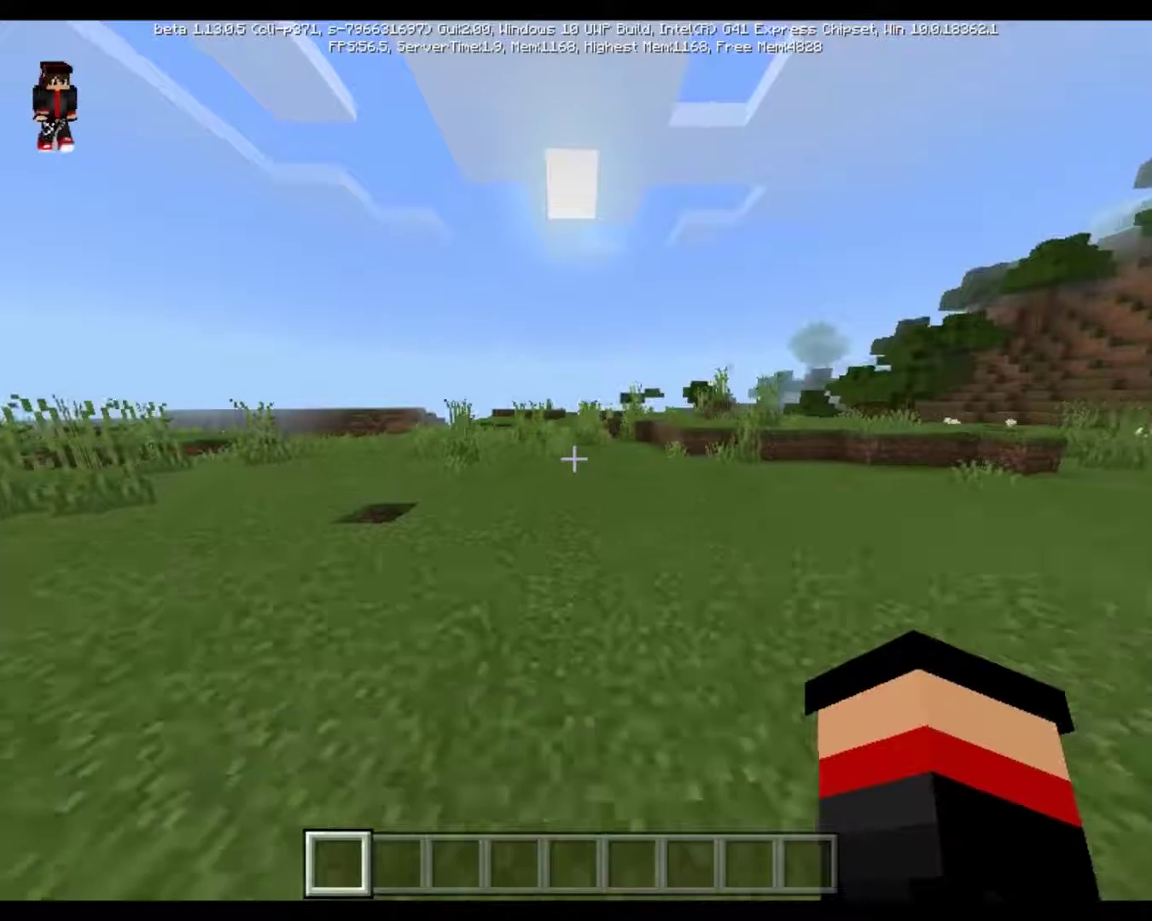
key(w)
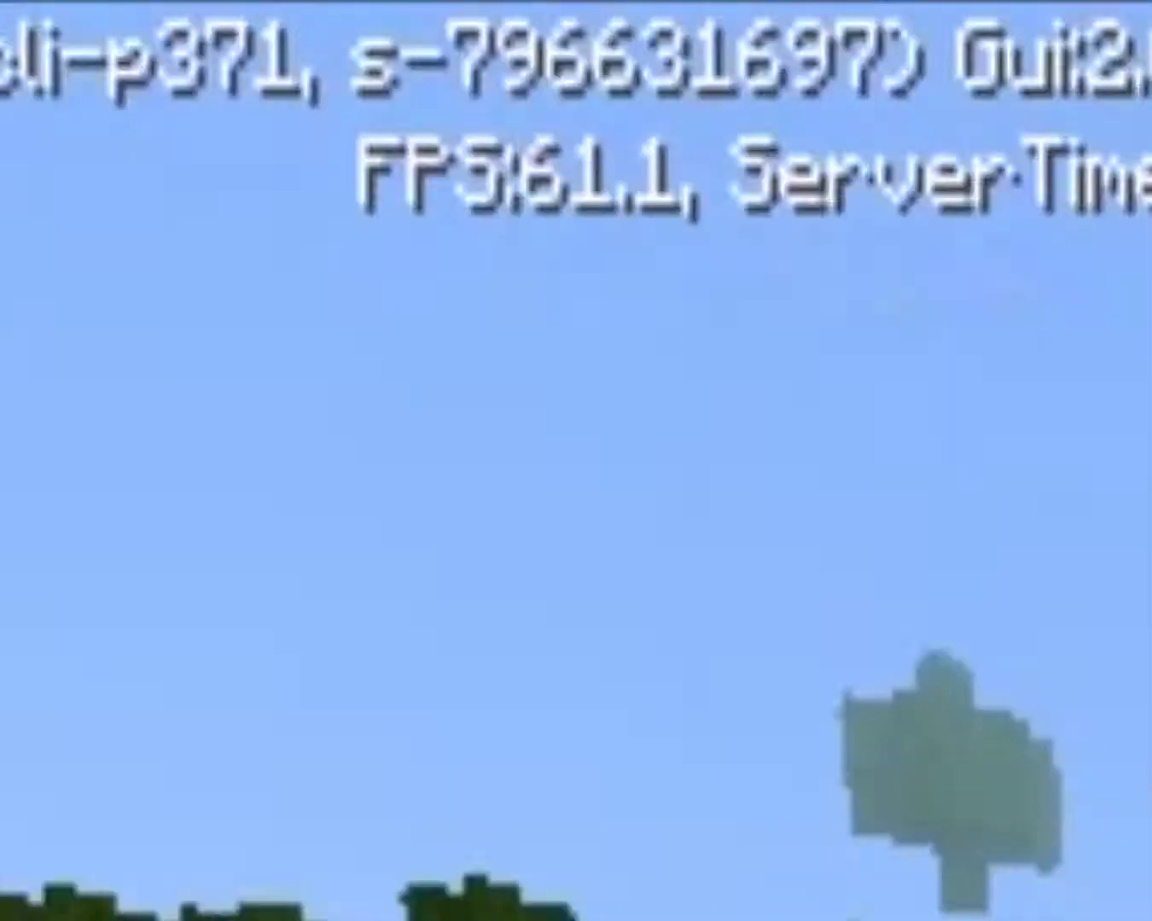
key(w)
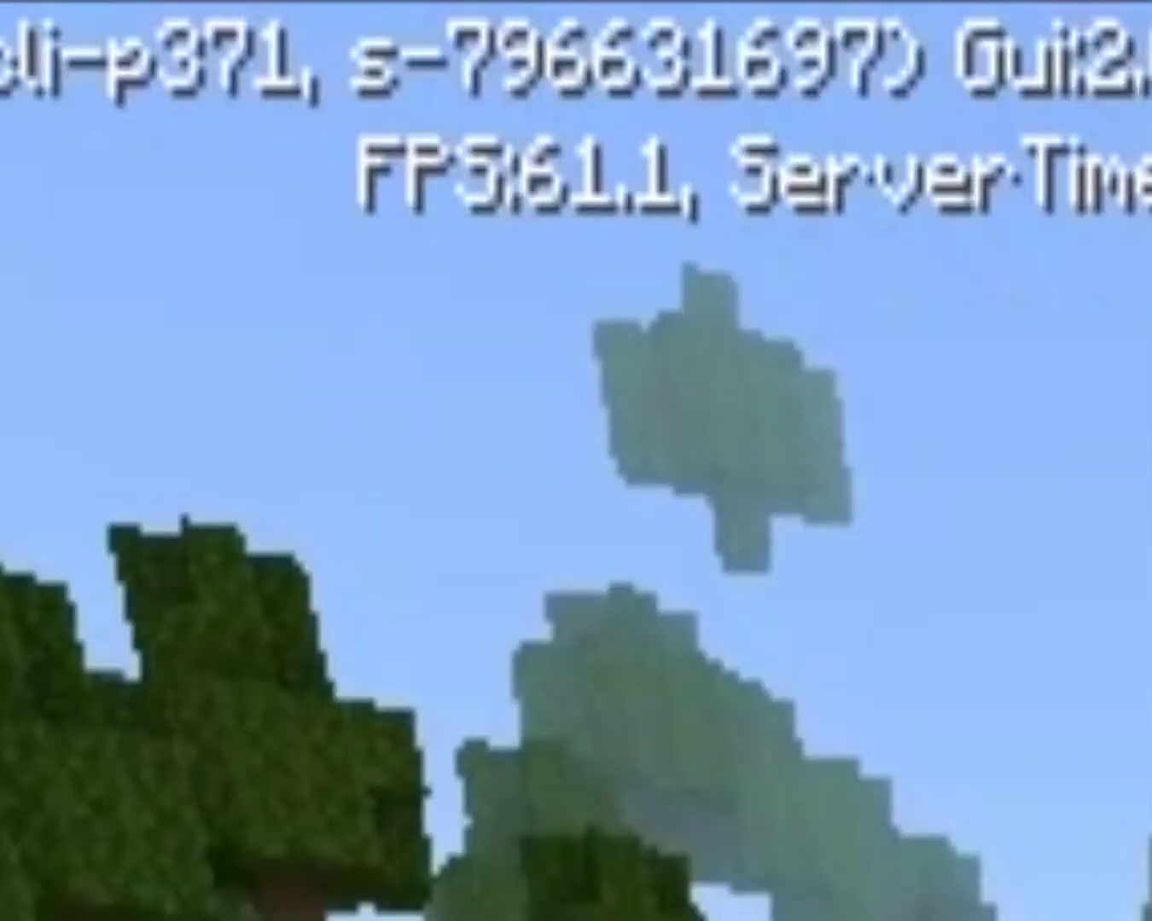
key(w)
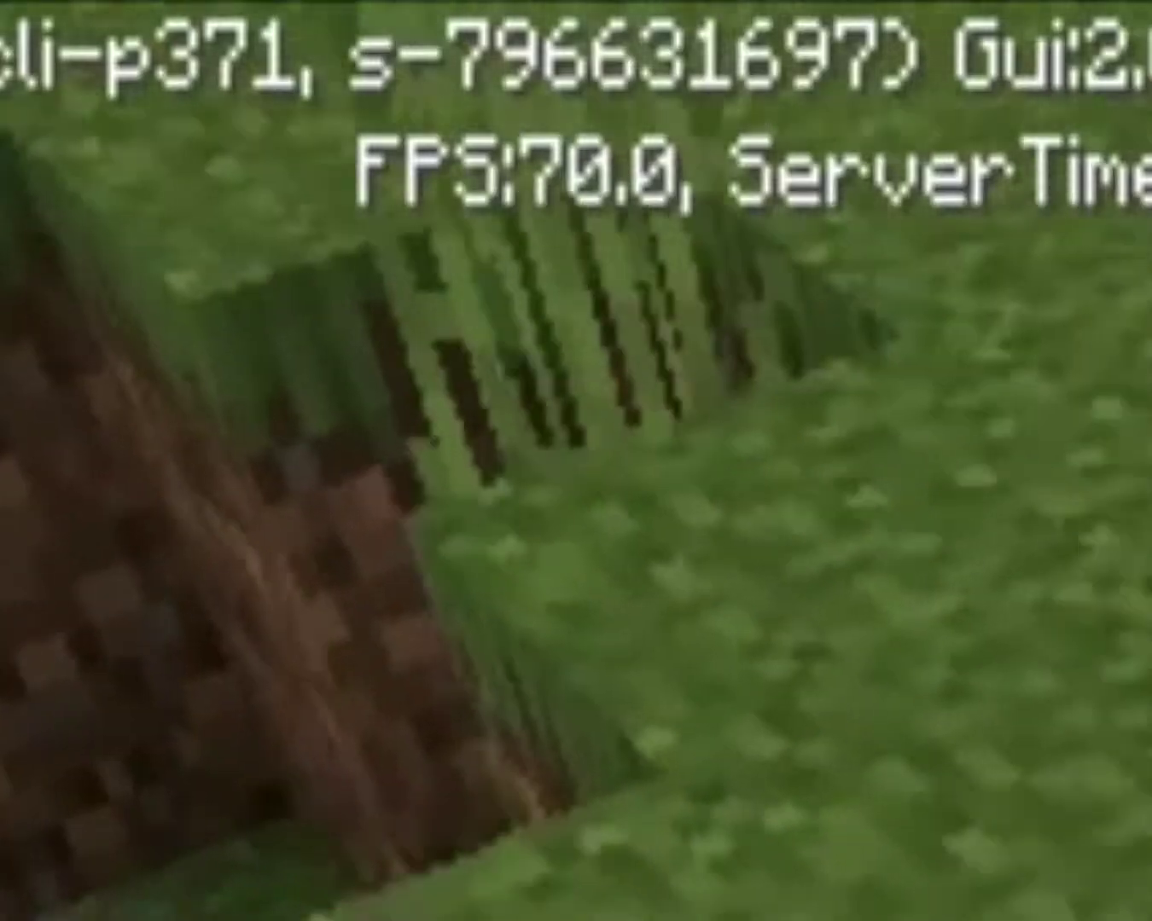
key(w)
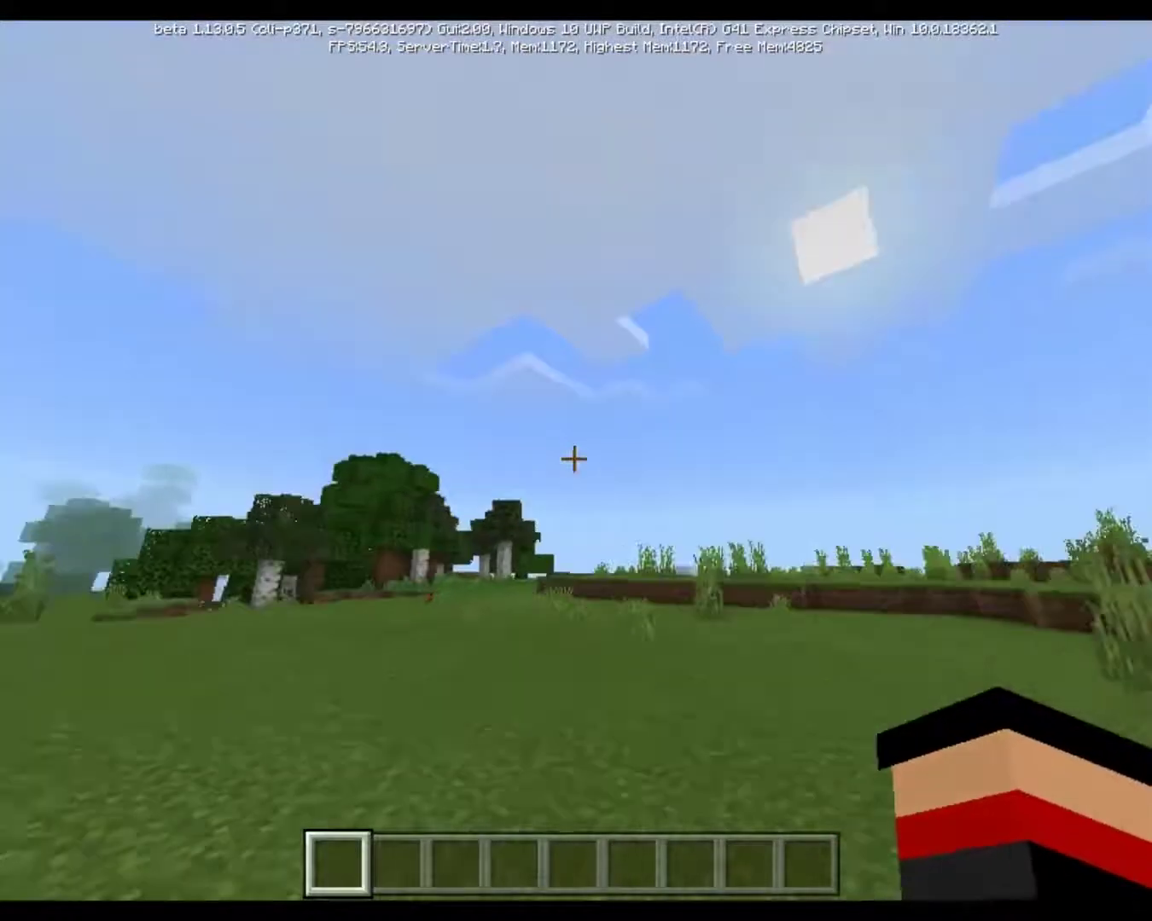
key(w)
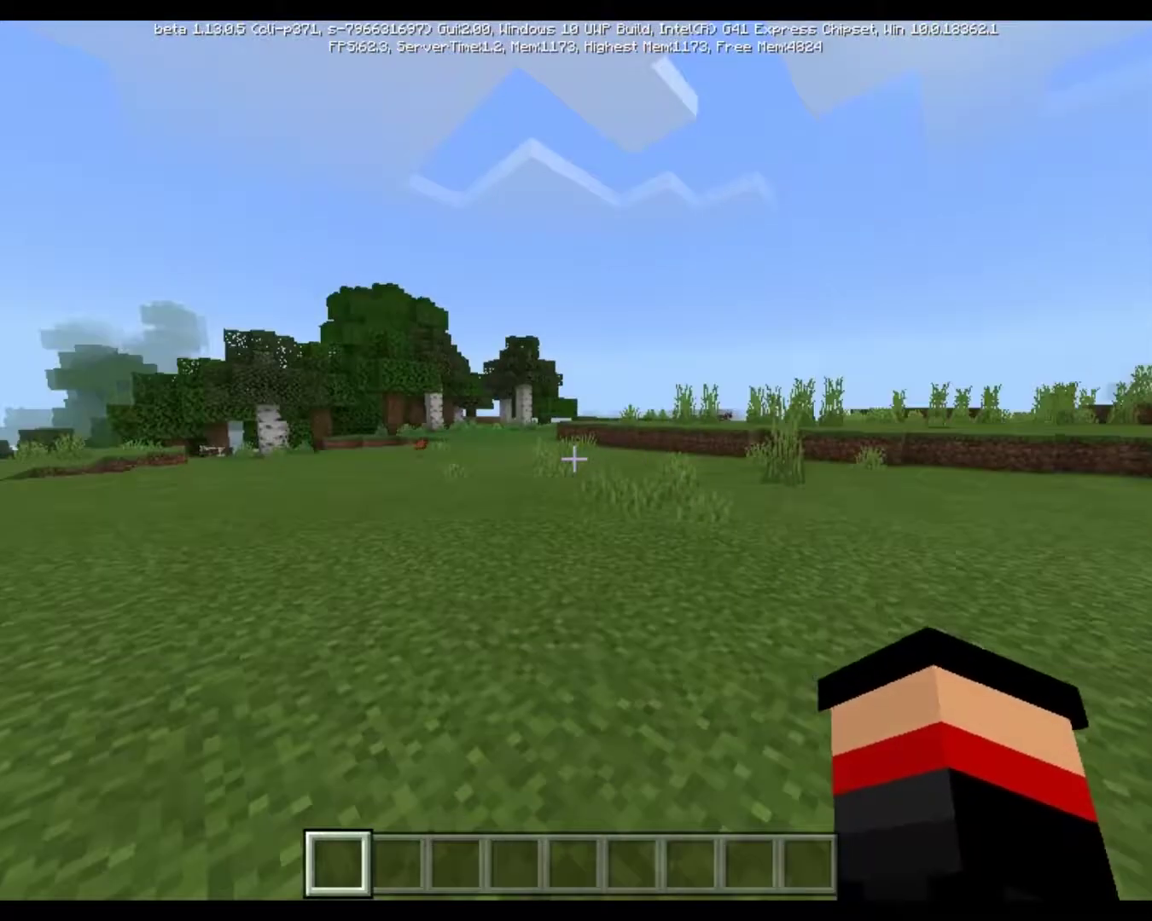
Step: Save and quit the Shader Test world, then turn off Fullscreen in the video settings
key(Escape)
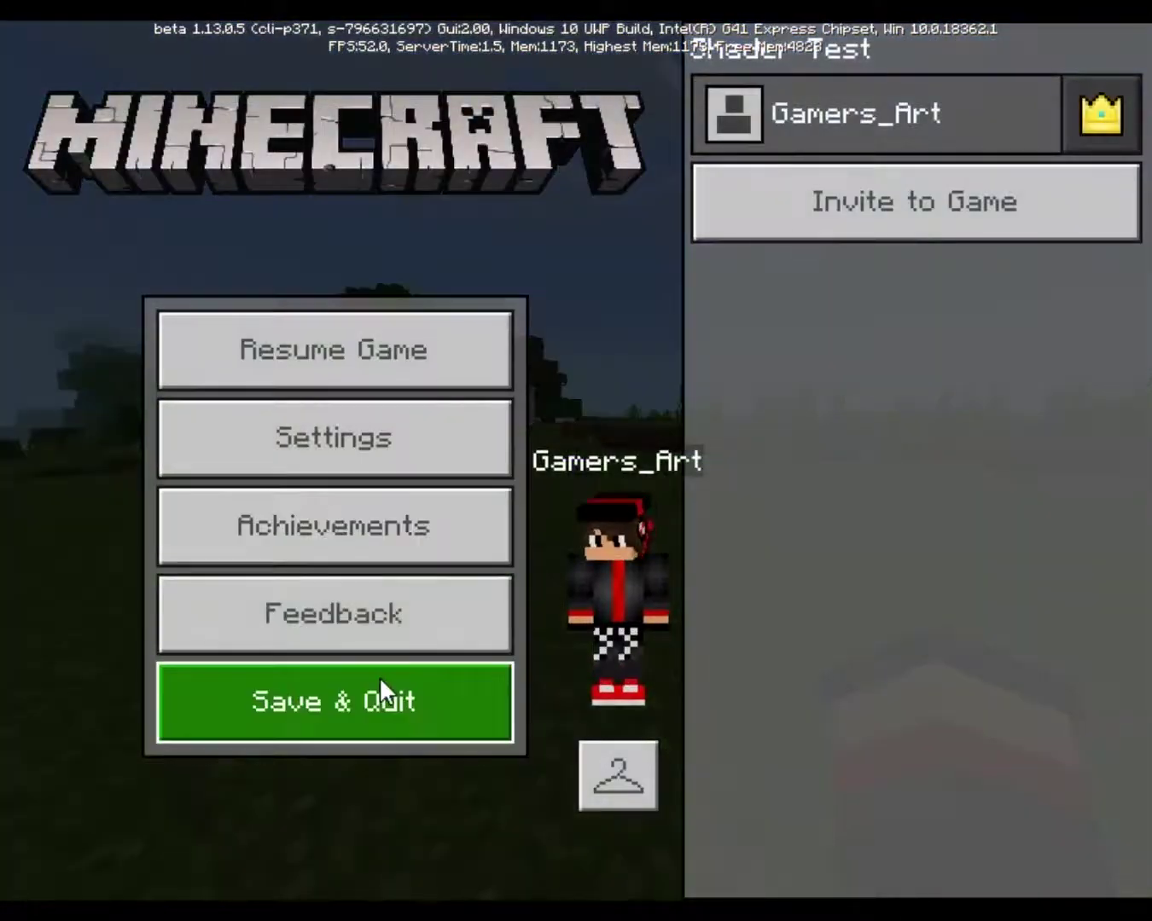
click(378, 682)
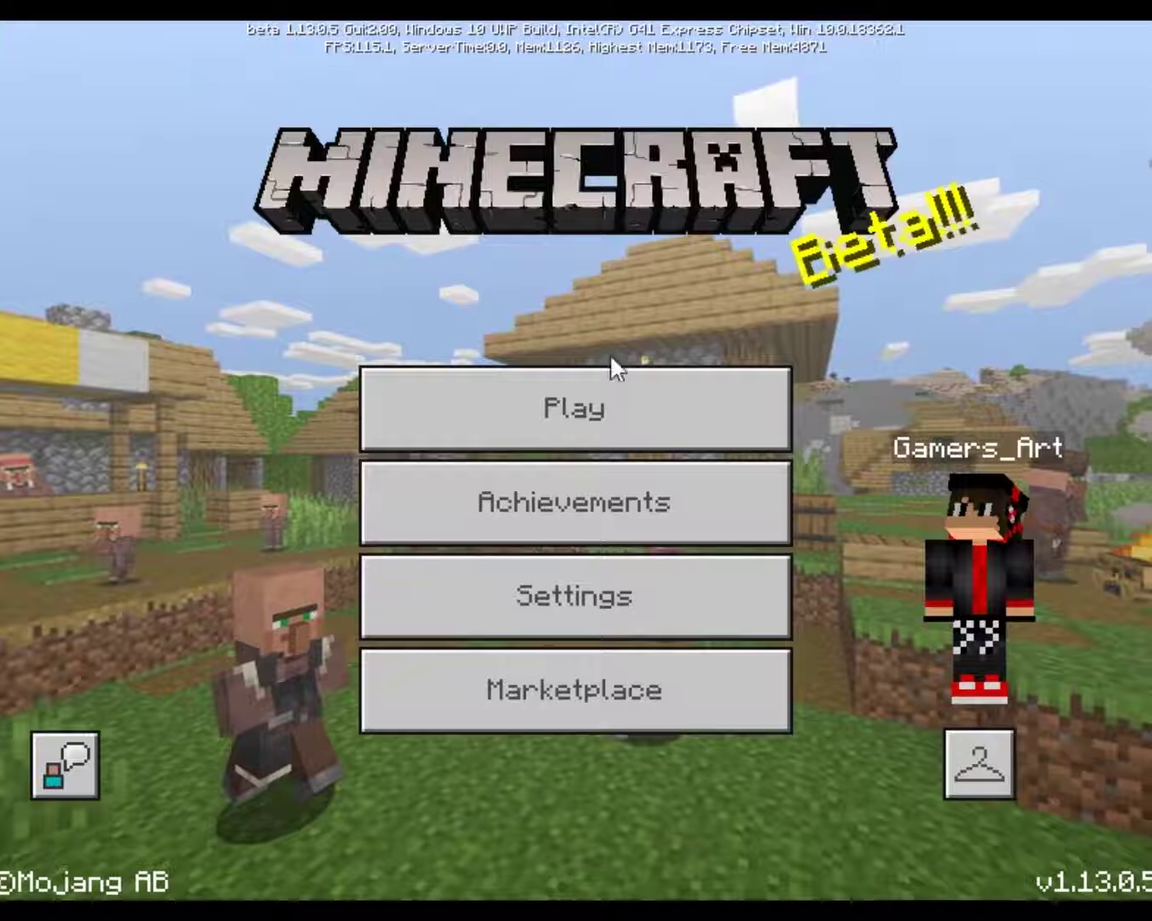
click(573, 574)
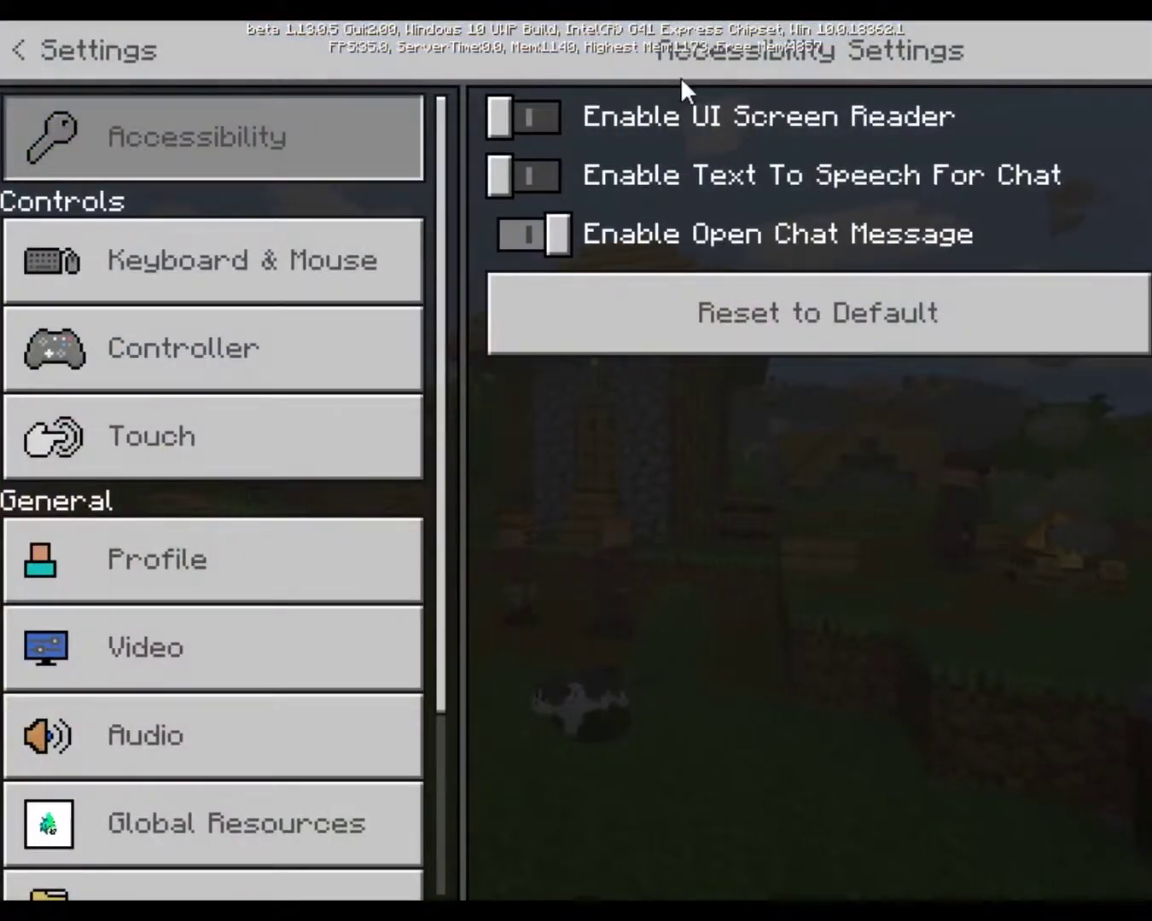
click(189, 672)
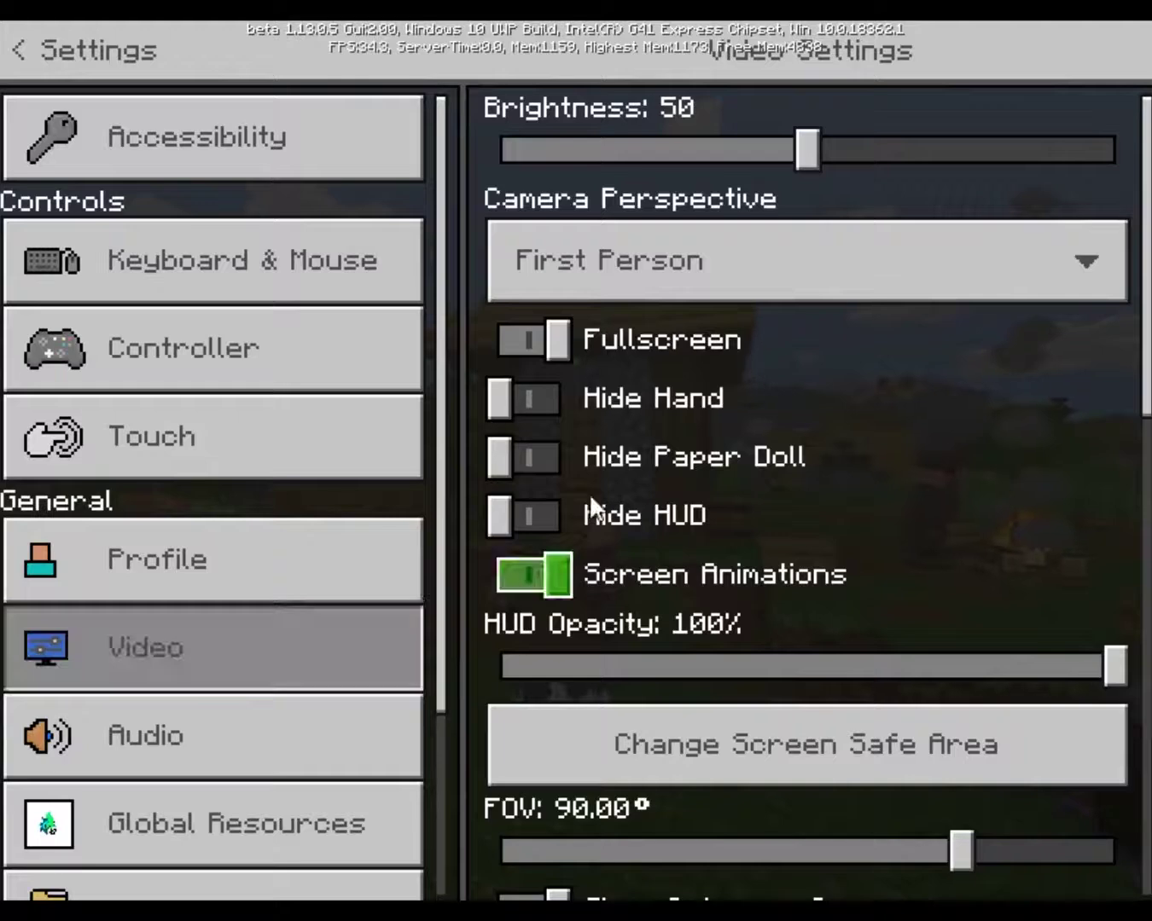
click(539, 338)
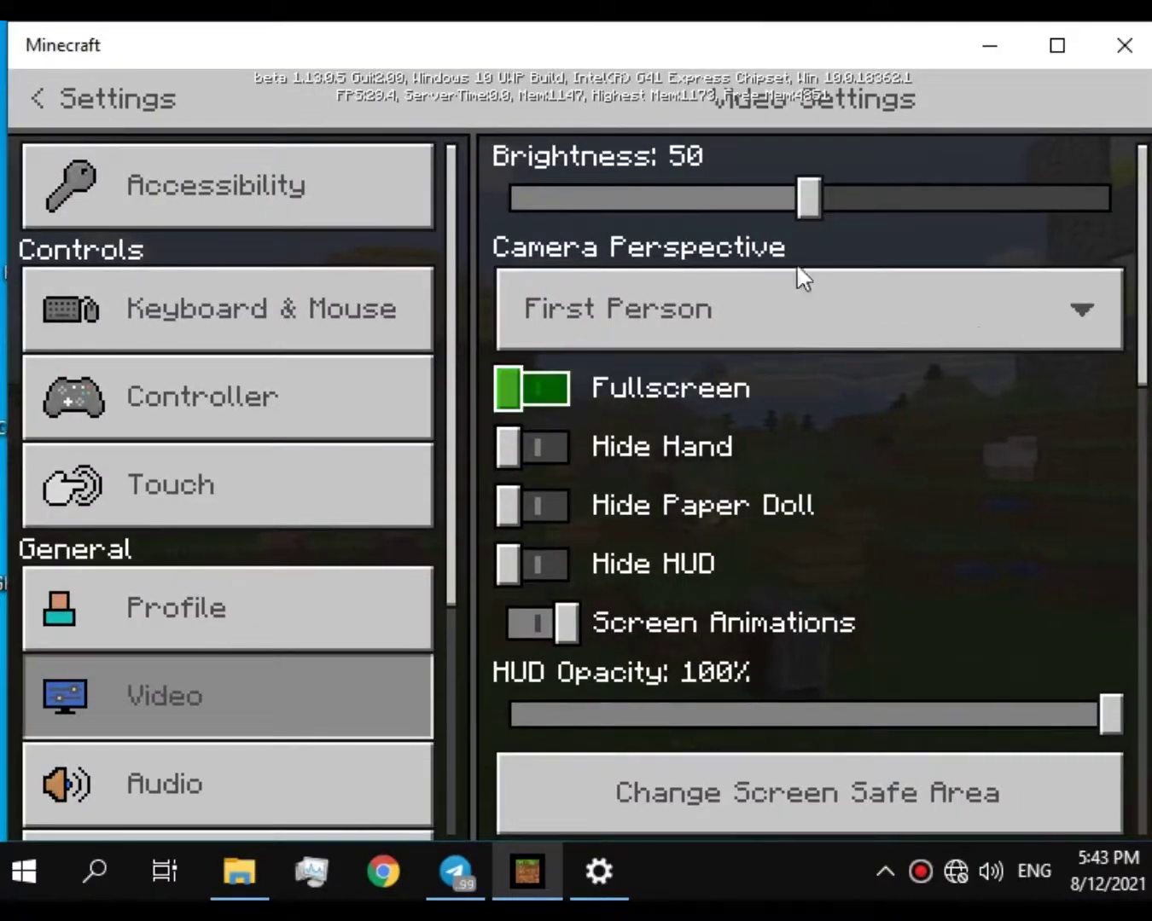
Step: Switch to the Windows display settings, set the display resolution to 1280 × 1024, keep the change and close the Settings window
click(602, 870)
scroll(605, 598, down, 8)
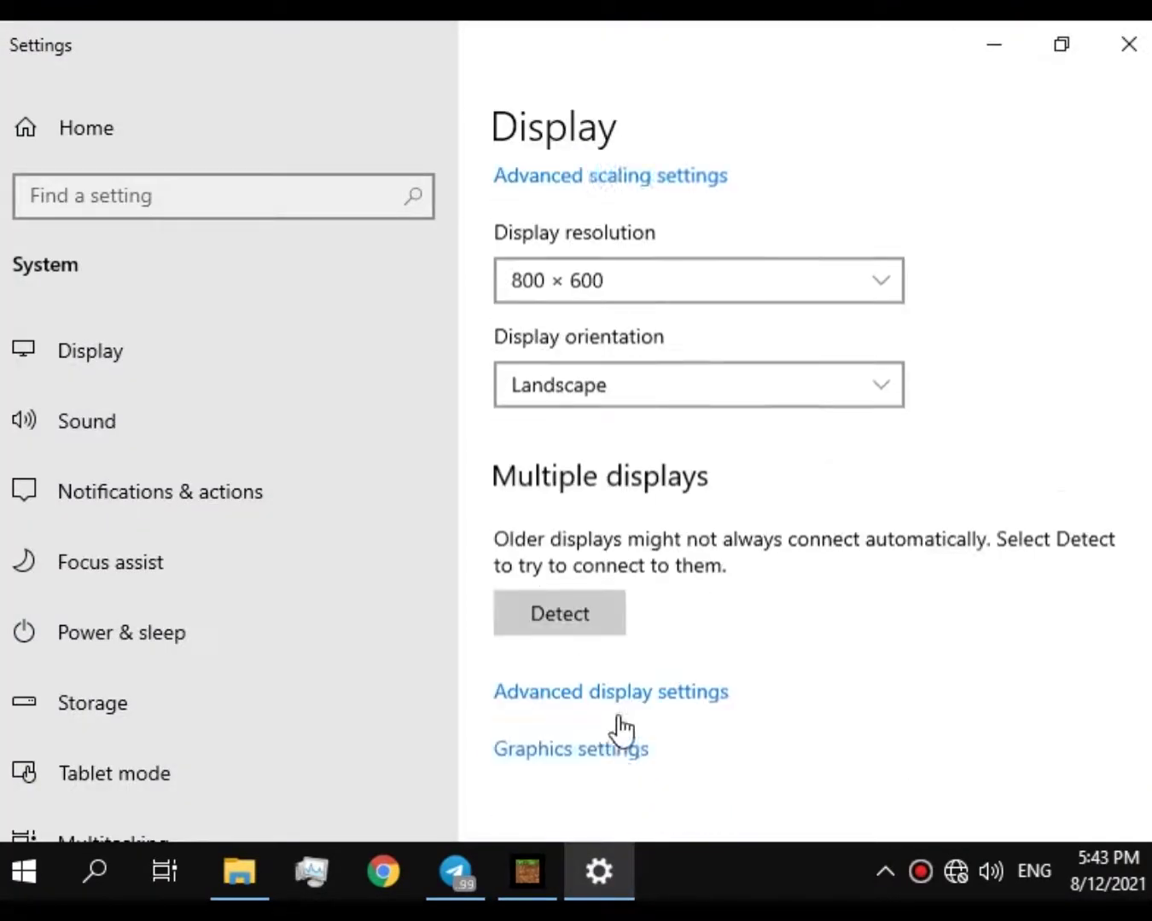
click(556, 242)
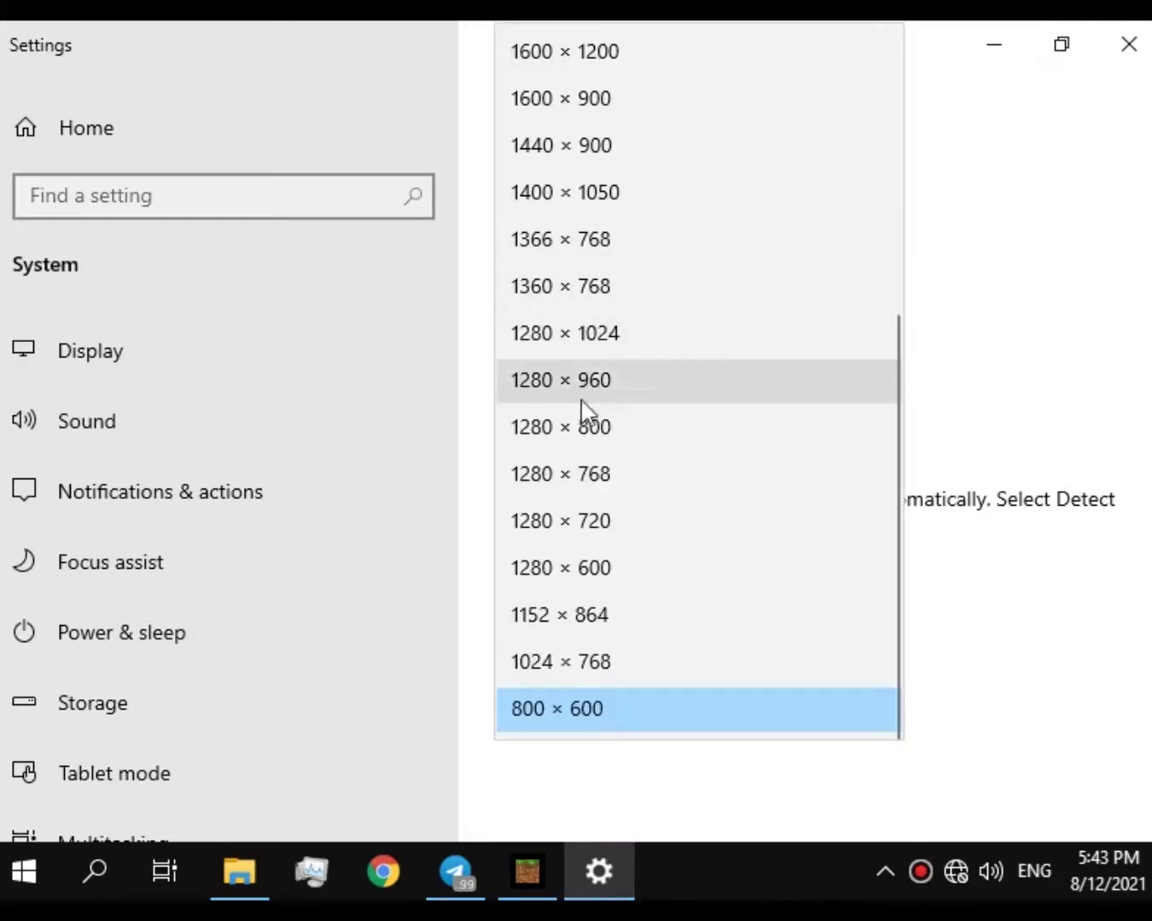
click(588, 336)
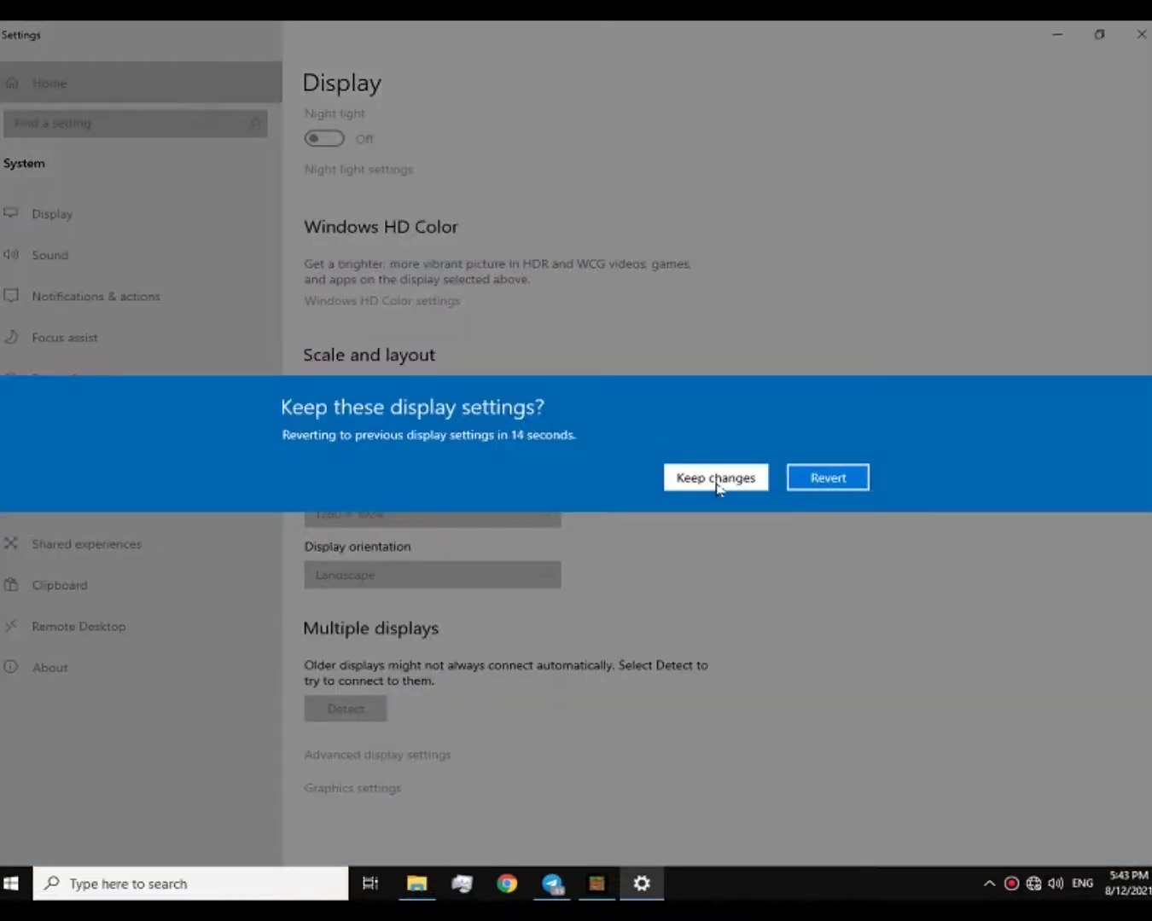
click(717, 477)
click(1141, 35)
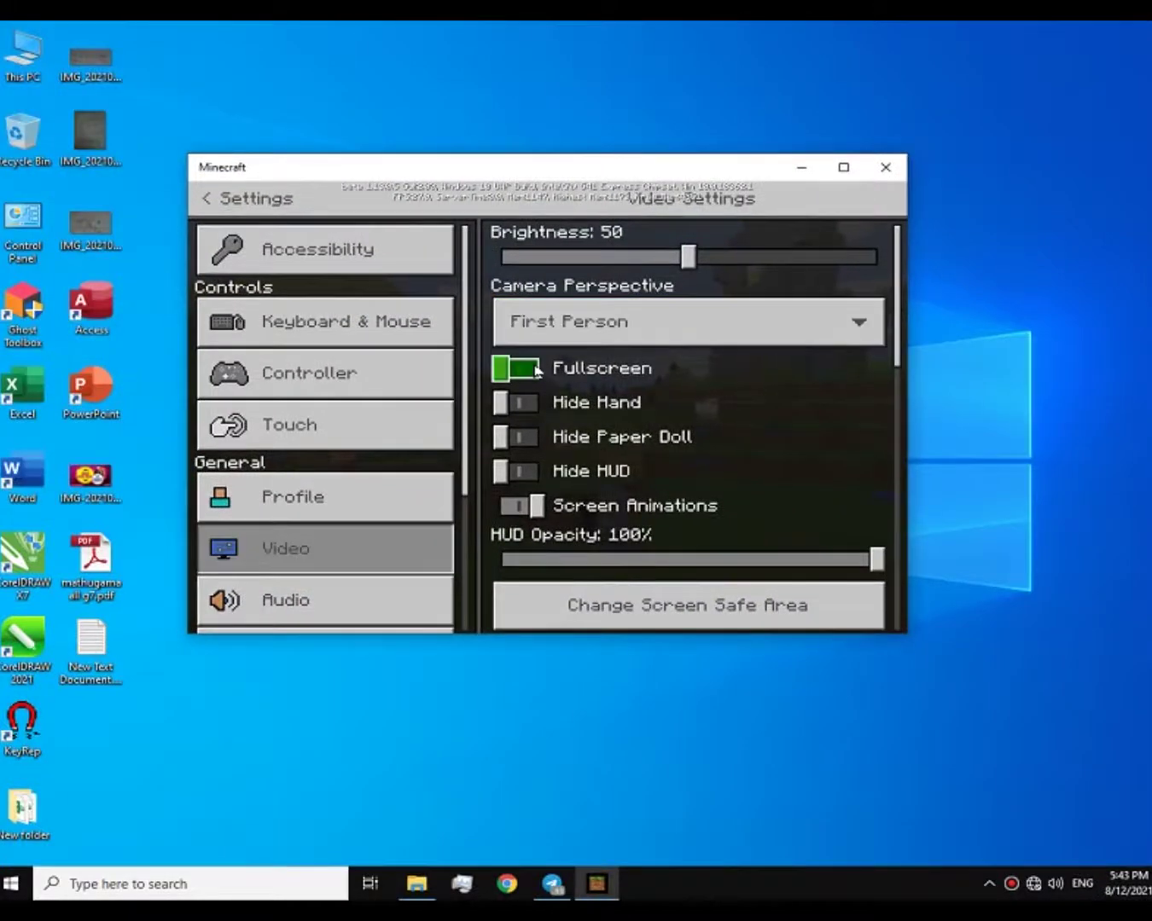
Step: Turn Fullscreen back on in Minecraft's video settings and return to the main menu without exiting the game
click(537, 369)
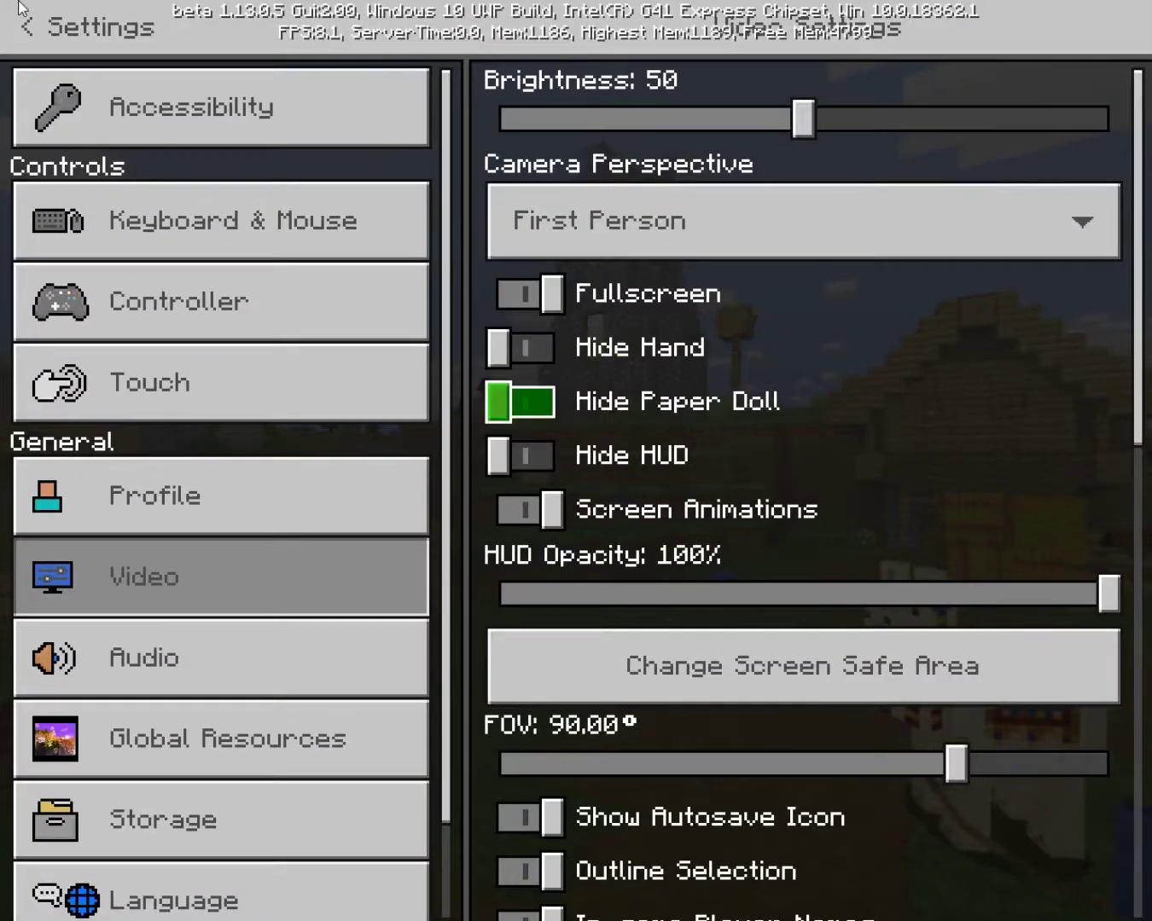
click(13, 34)
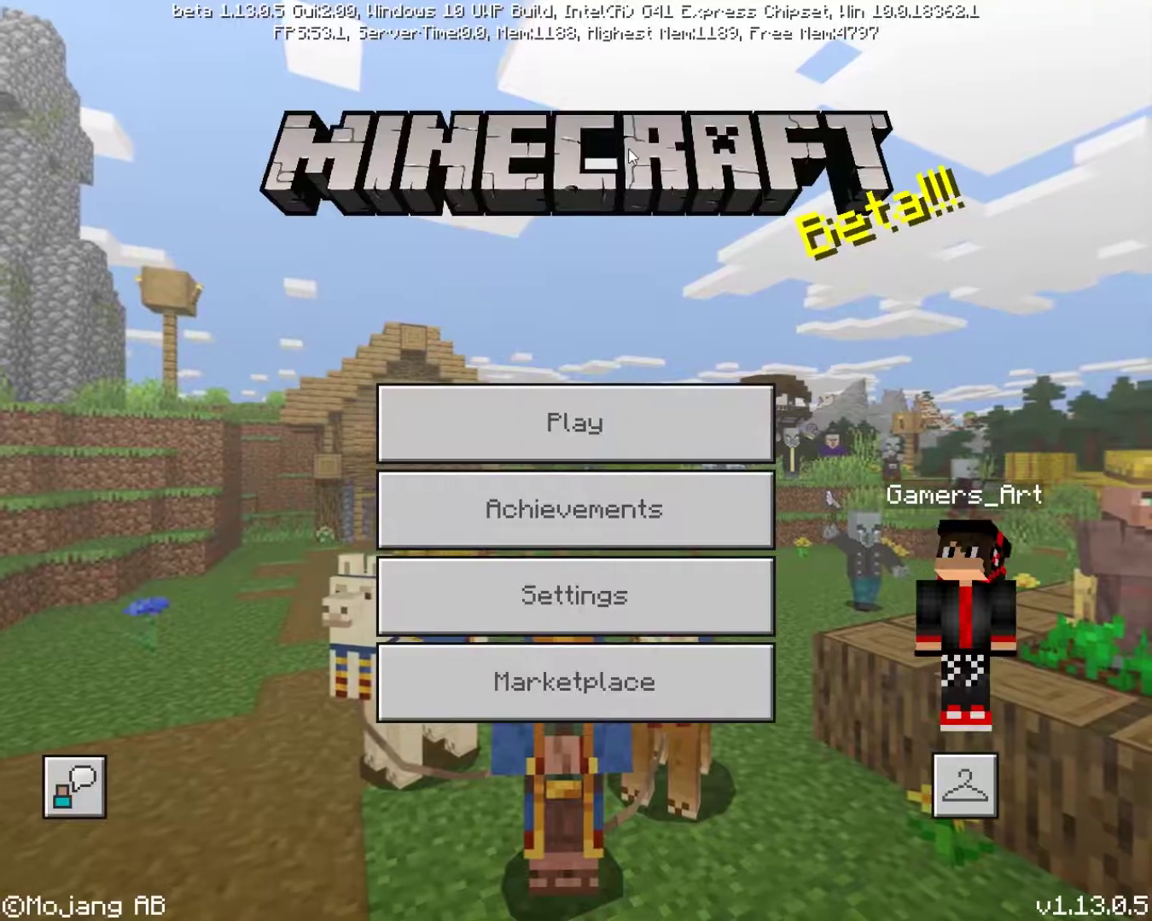
key(Escape)
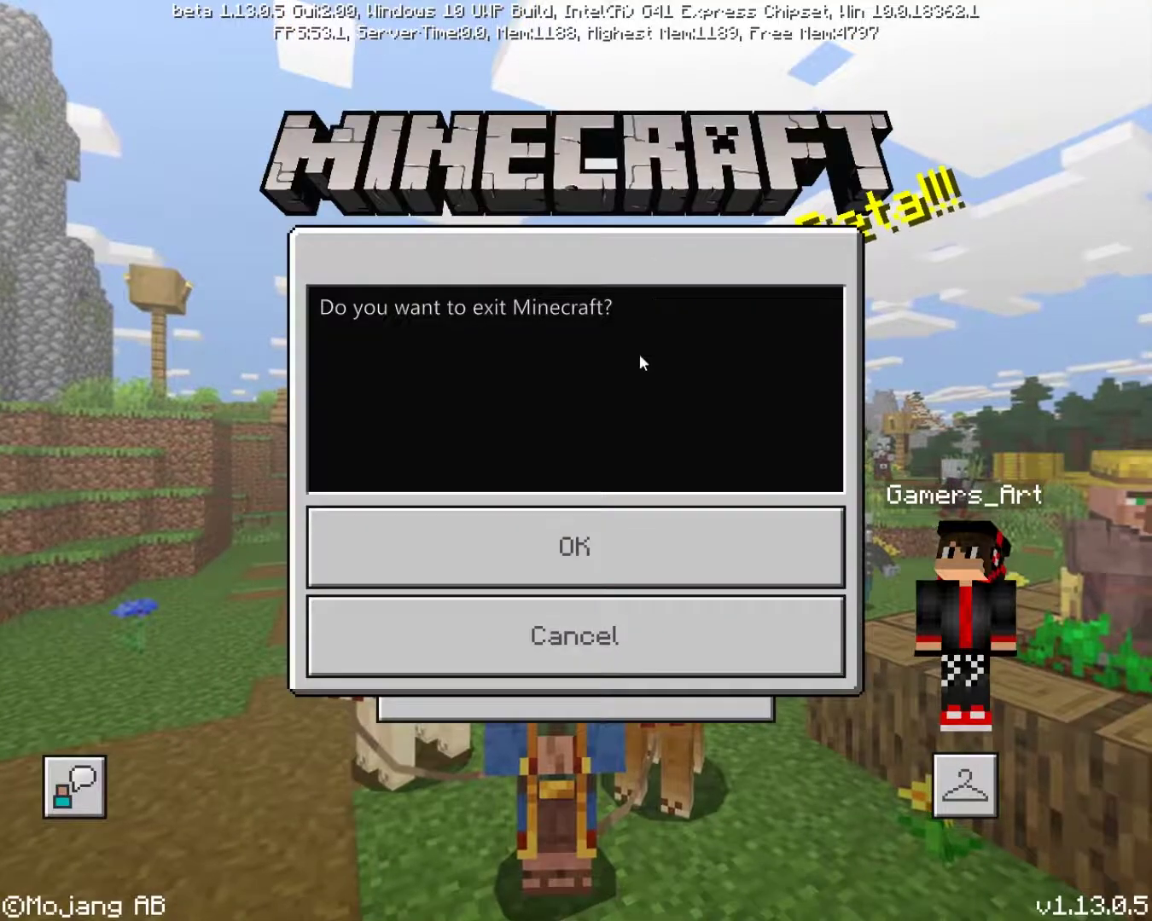
key(Escape)
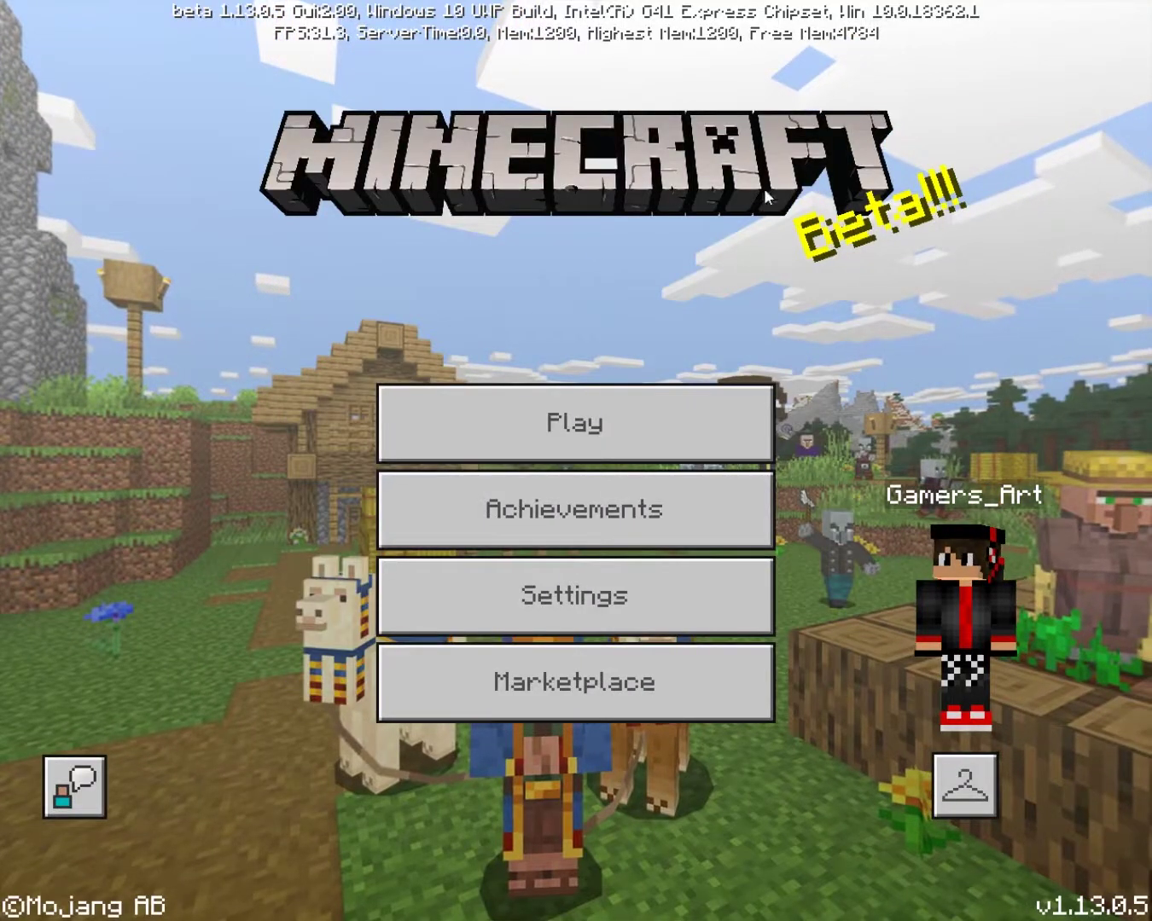